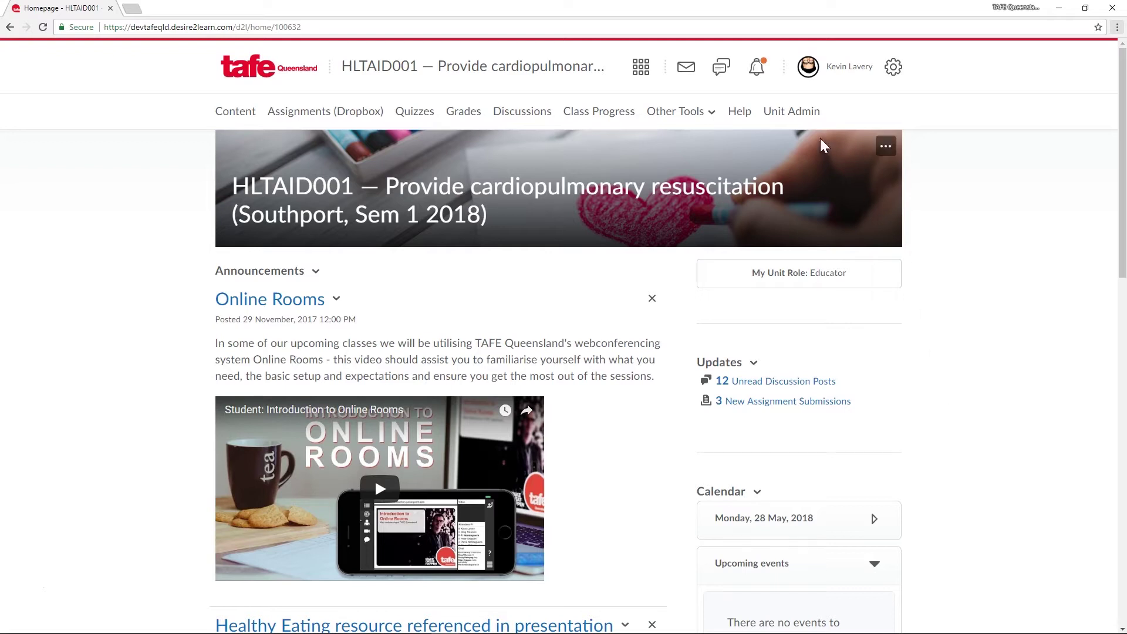
# From Unit Admin, go to Intelligent Agents and start a new agent for HLTAID001.
pyautogui.click(807, 117)
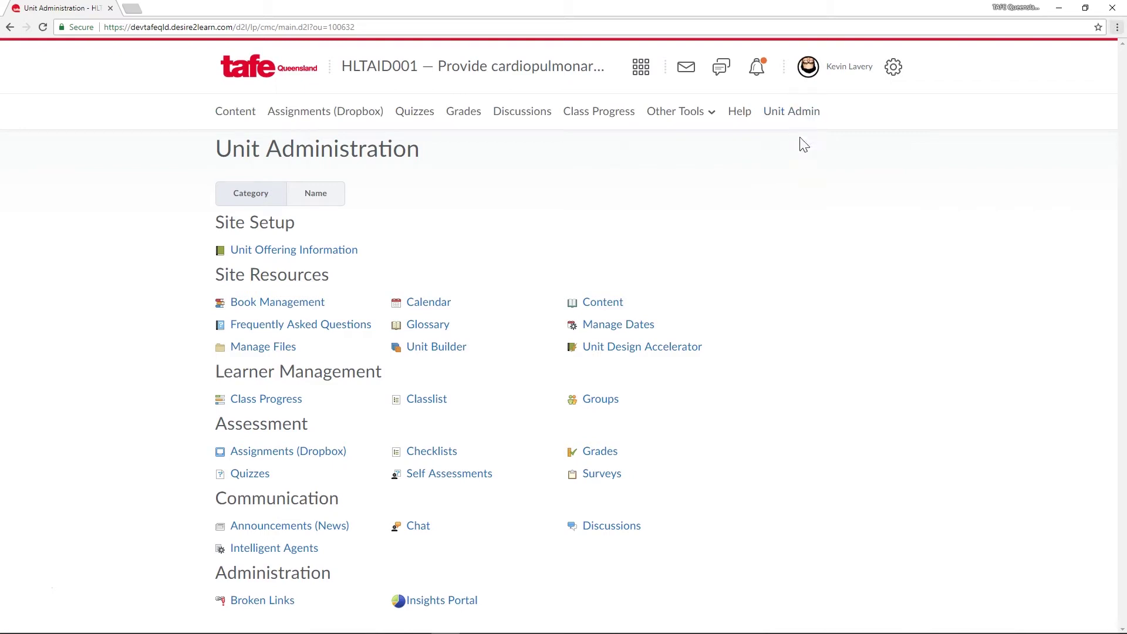
pyautogui.click(277, 548)
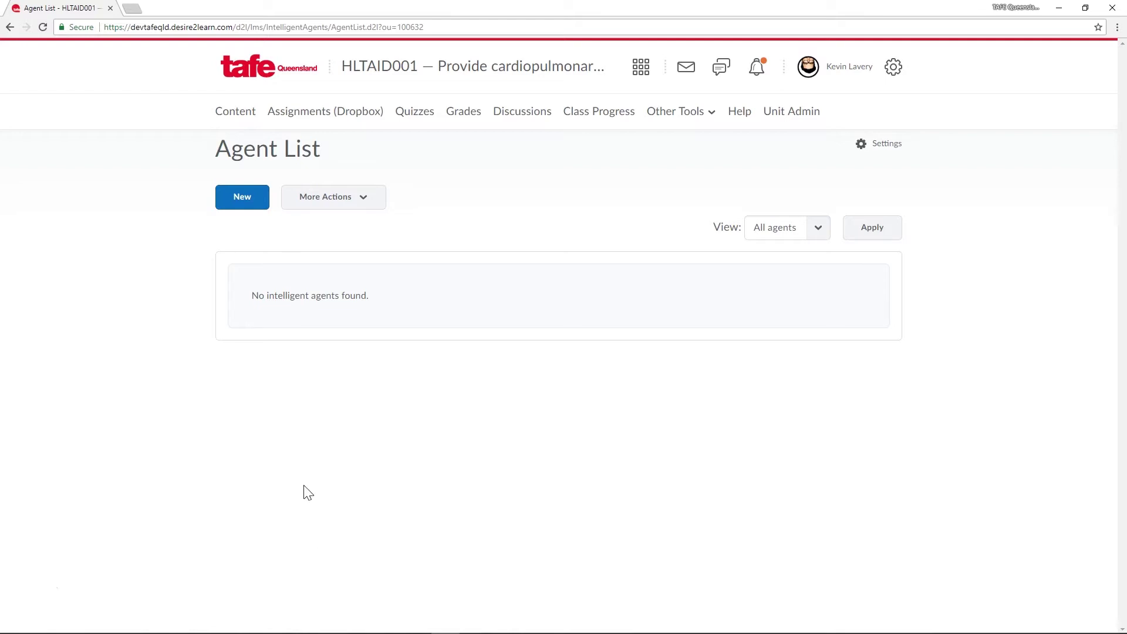
pyautogui.click(241, 212)
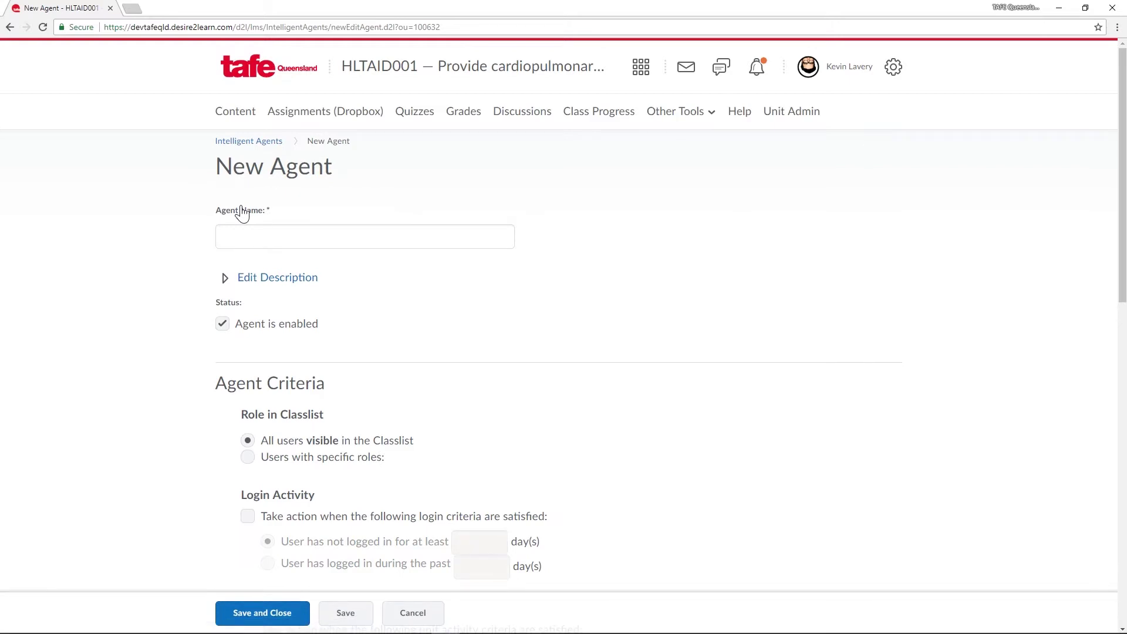
# Name the agent 'Student has not logged into Connect for 3 weeks', add its 3-week description, and leave it disabled.
pyautogui.click(244, 237)
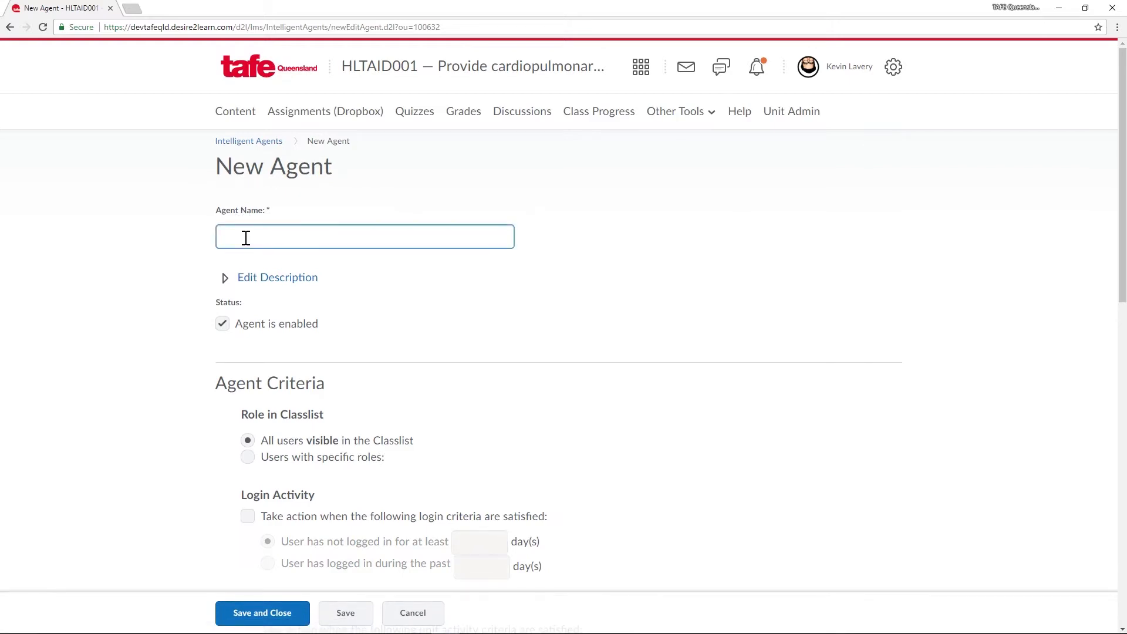
pyautogui.write('Student has not logged into Connect for 3 weeks')
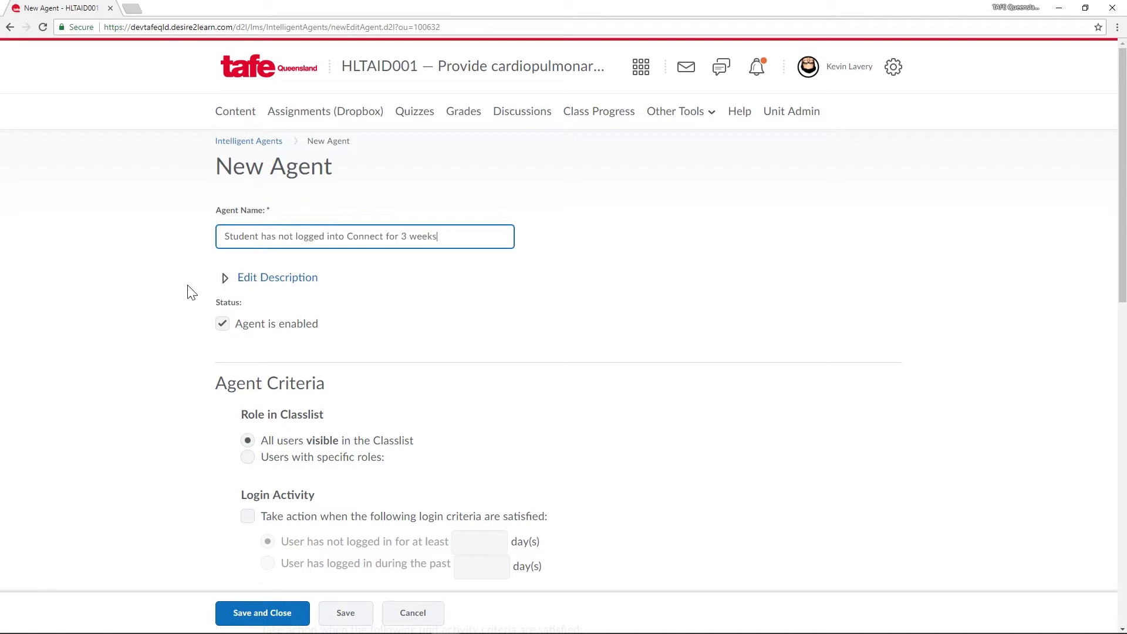
pyautogui.click(225, 278)
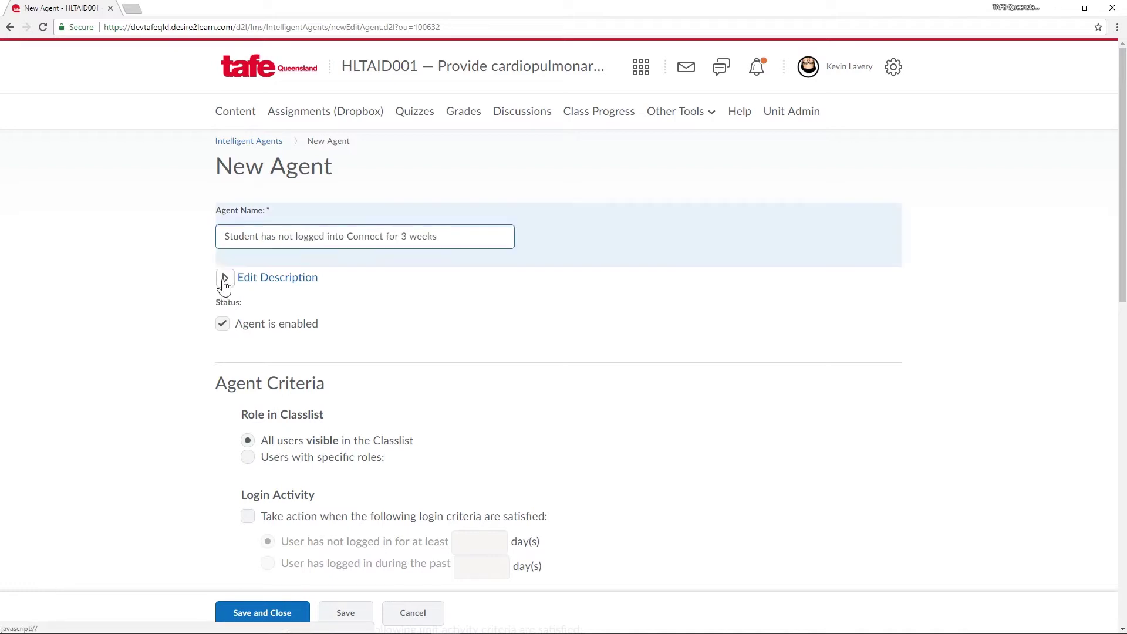
pyautogui.click(279, 326)
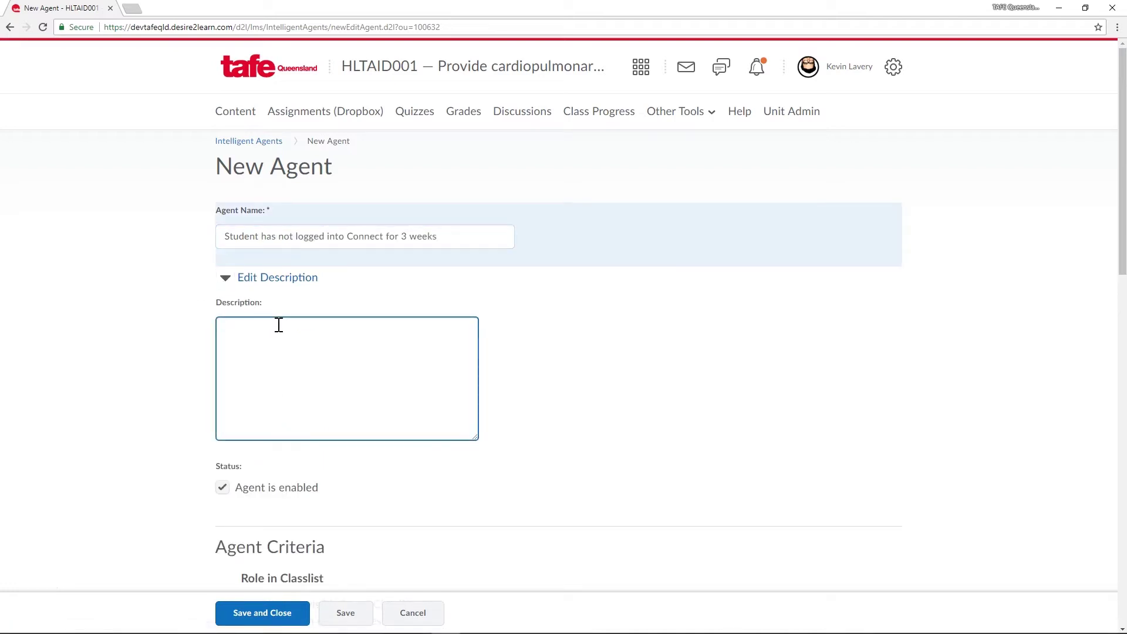
pyautogui.write('This agent will trigger if it detects that a student has not logged into Connect in 3 weeks (')
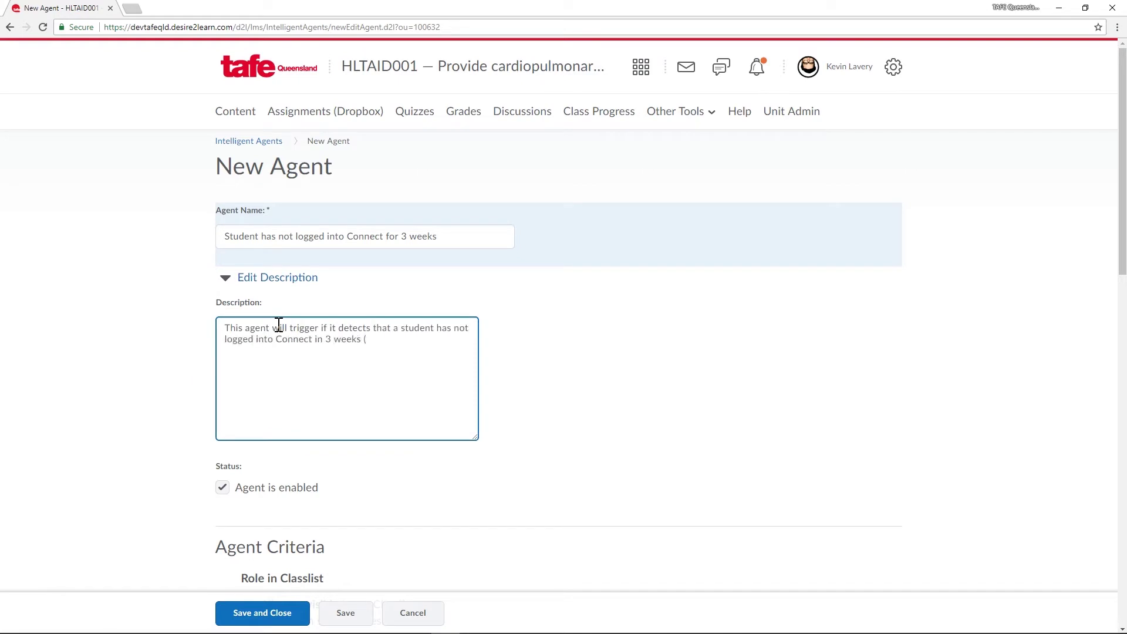
pyautogui.write('21 days). It will offer them support and provide instructor contact details.')
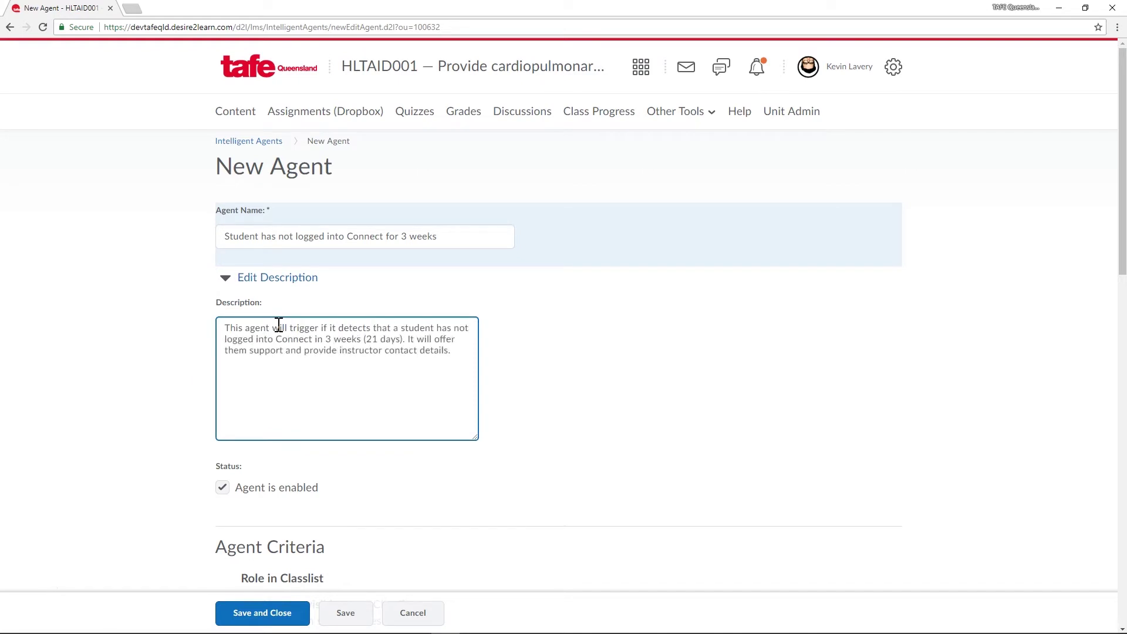
pyautogui.click(263, 490)
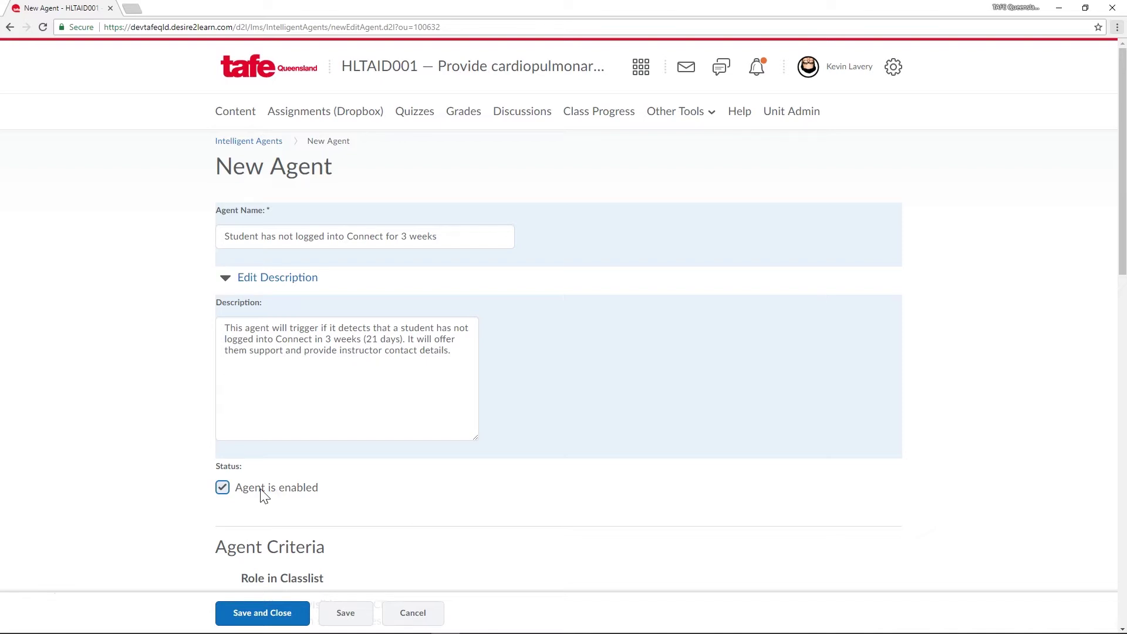
pyautogui.click(261, 490)
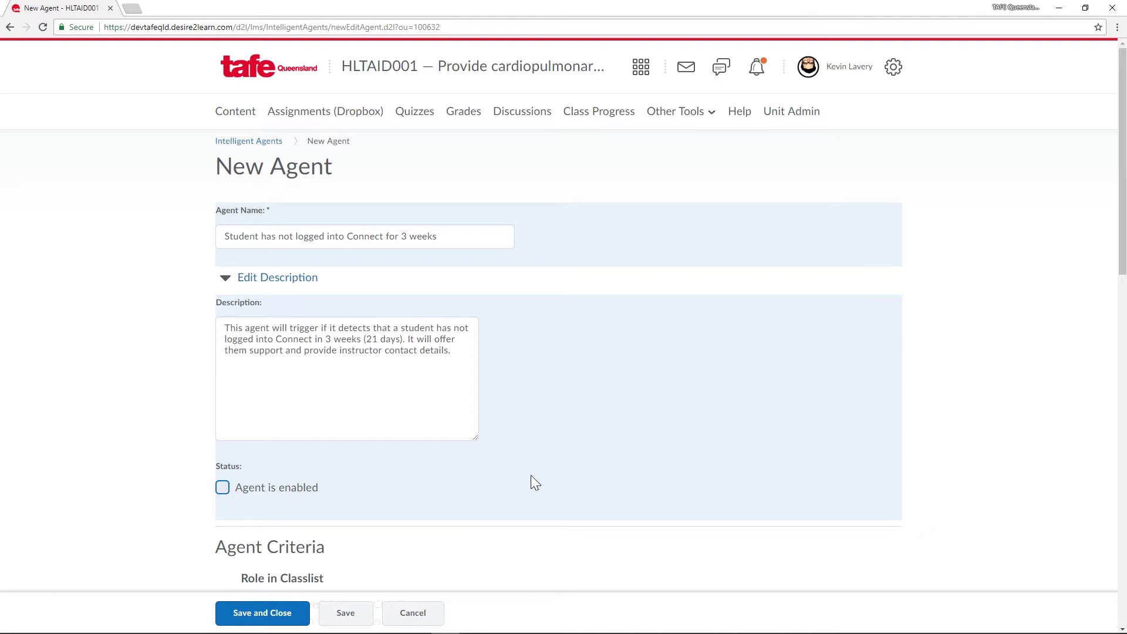
# Limit the agent to users with the Student role.
pyautogui.scroll(-7, 531, 474)
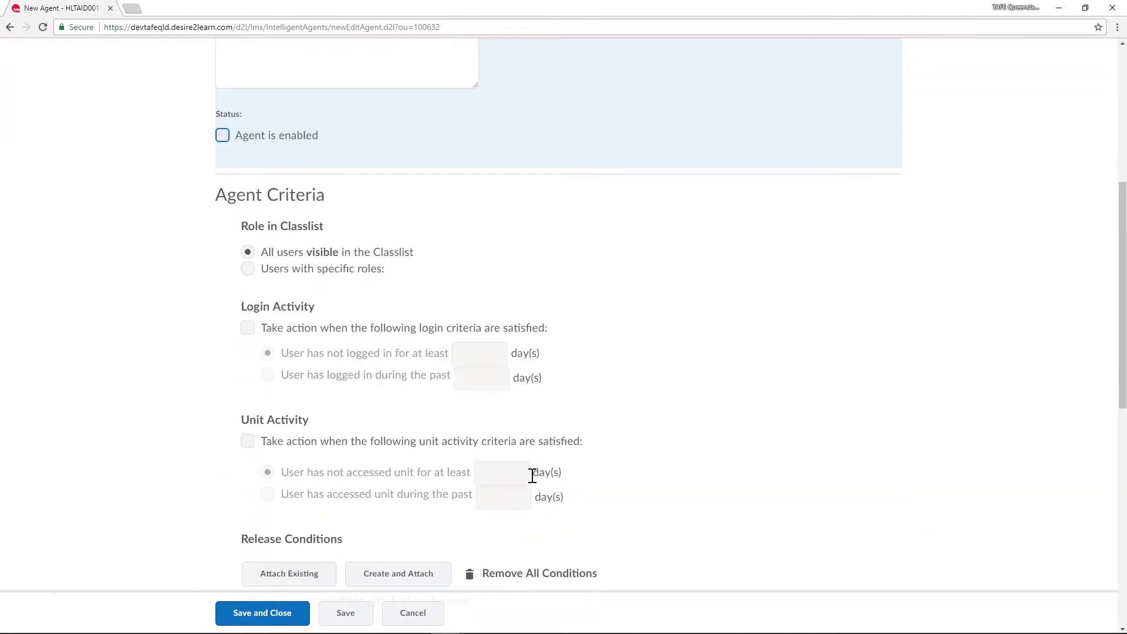
pyautogui.scroll(-1, 531, 479)
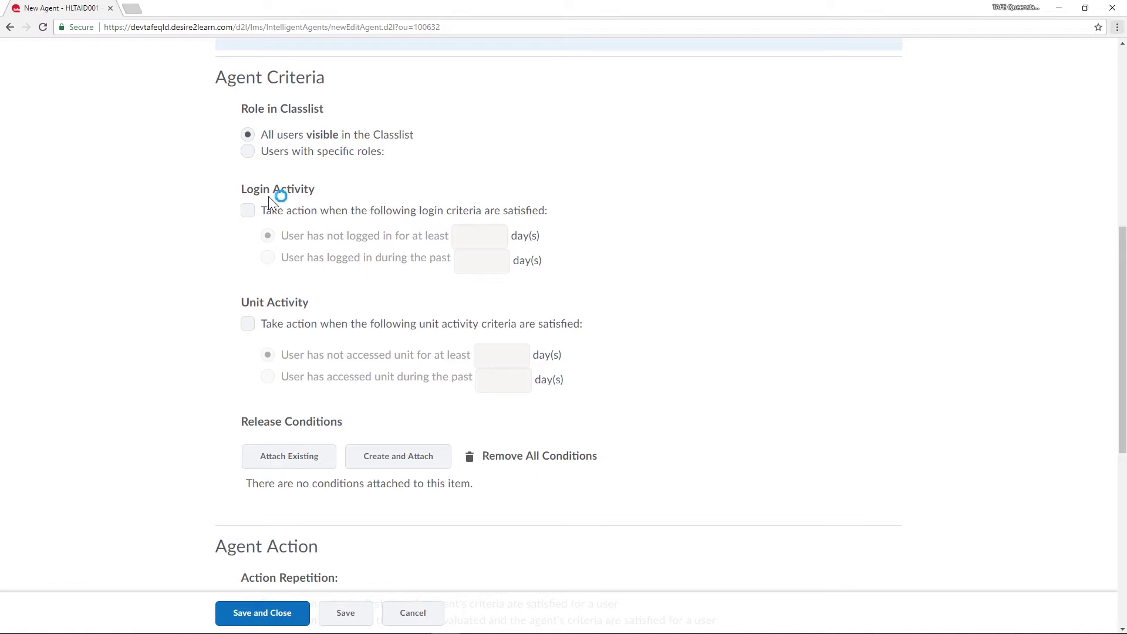
pyautogui.click(249, 151)
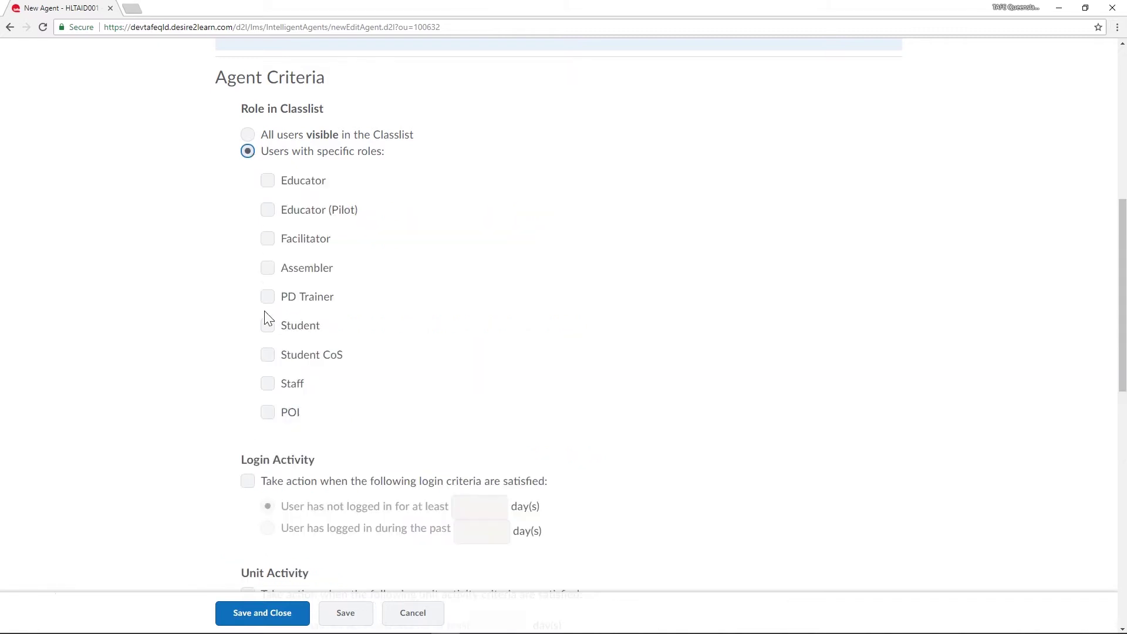
pyautogui.click(268, 325)
# Enable the login activity criterion for users not logged in for 21 days.
pyautogui.scroll(-1, 585, 423)
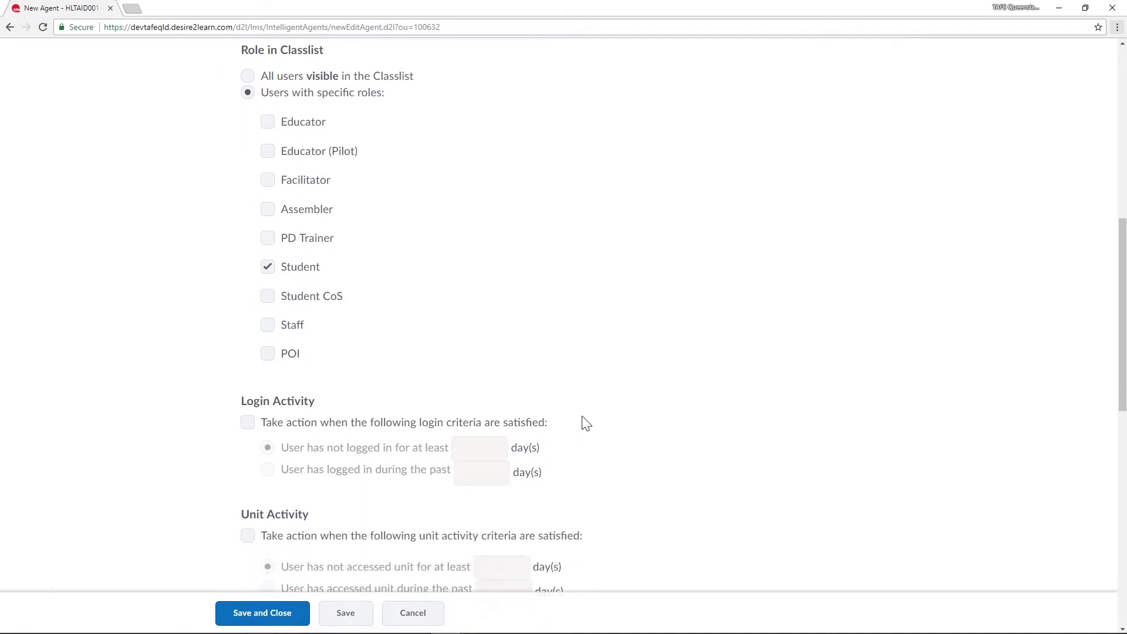
pyautogui.click(248, 424)
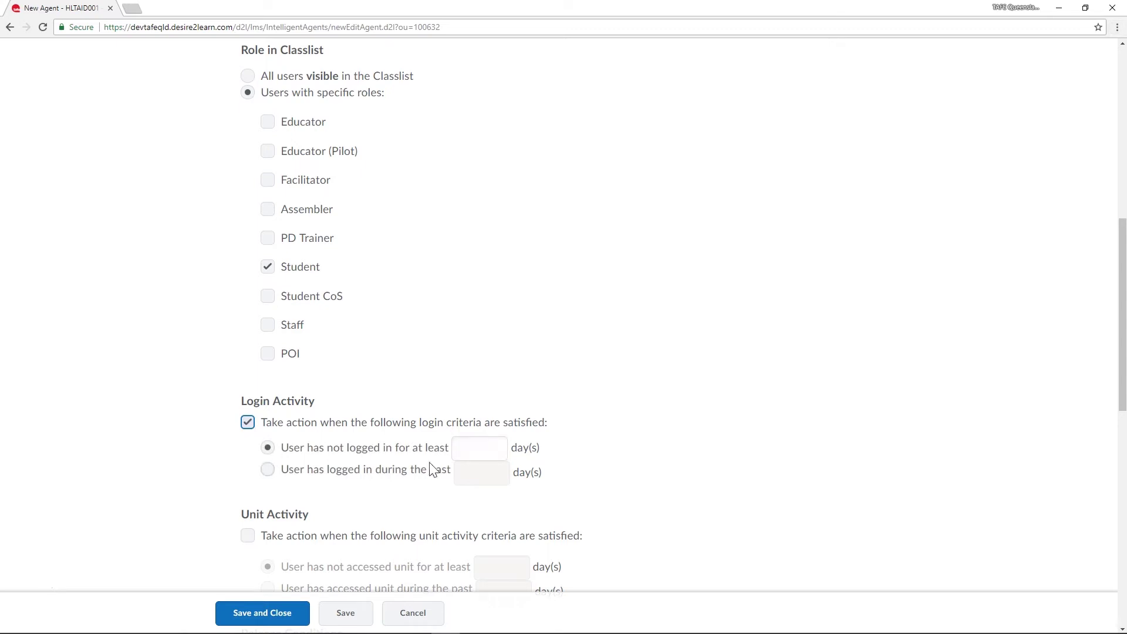
pyautogui.click(471, 454)
pyautogui.write('21')
pyautogui.click(626, 526)
# Keep 'Take action only the first time' and enable sending an email when criteria are met.
pyautogui.scroll(-4, 627, 526)
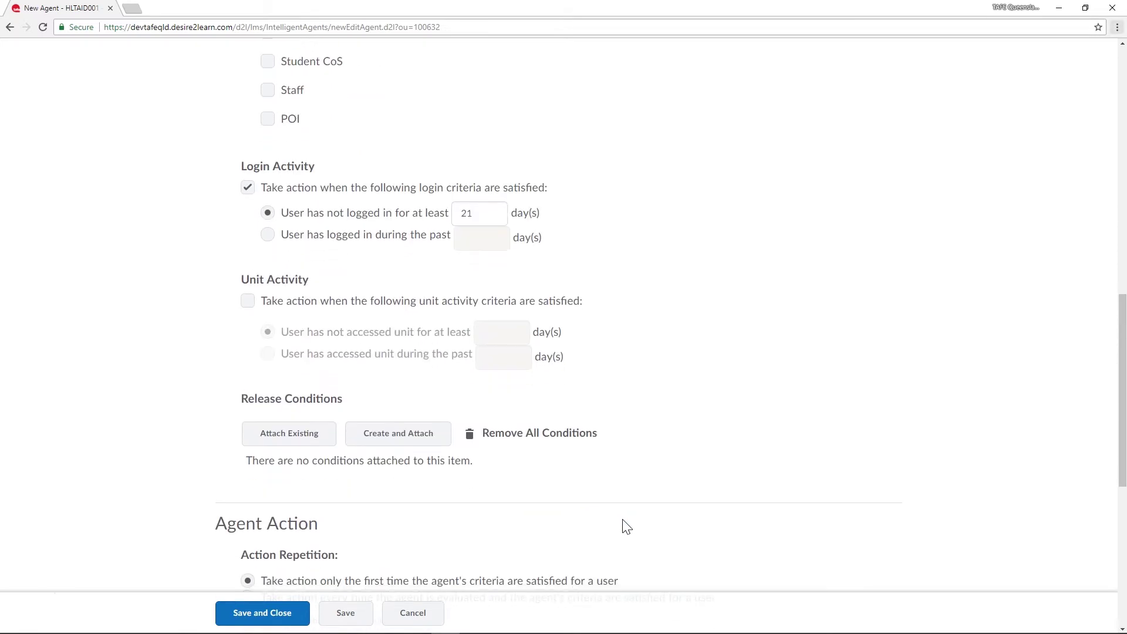
pyautogui.scroll(-4, 627, 527)
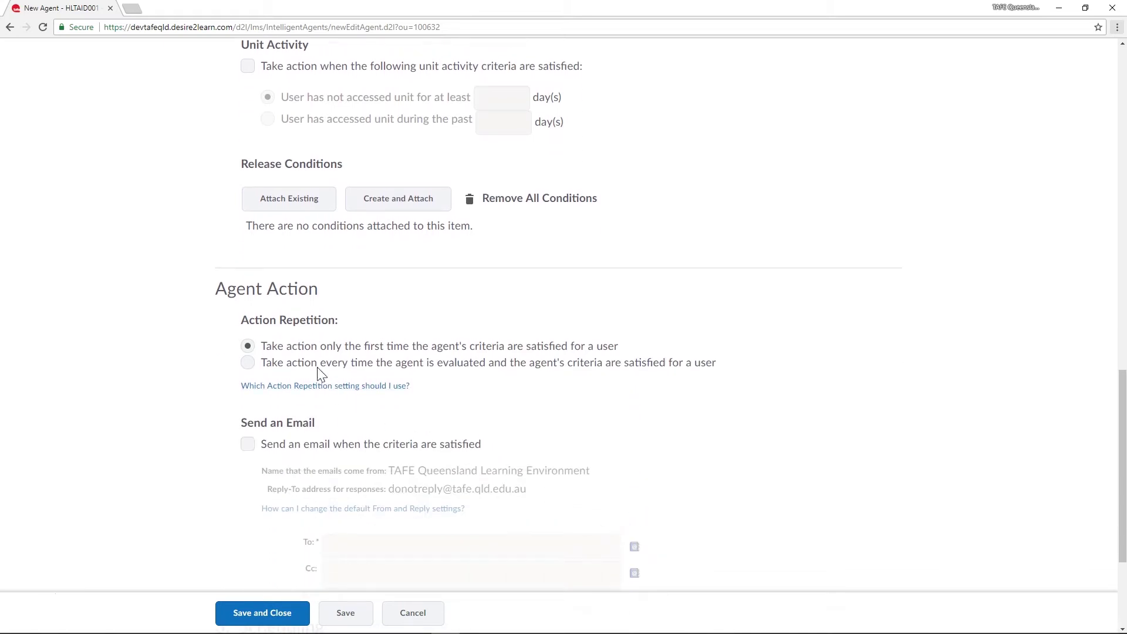
pyautogui.click(297, 347)
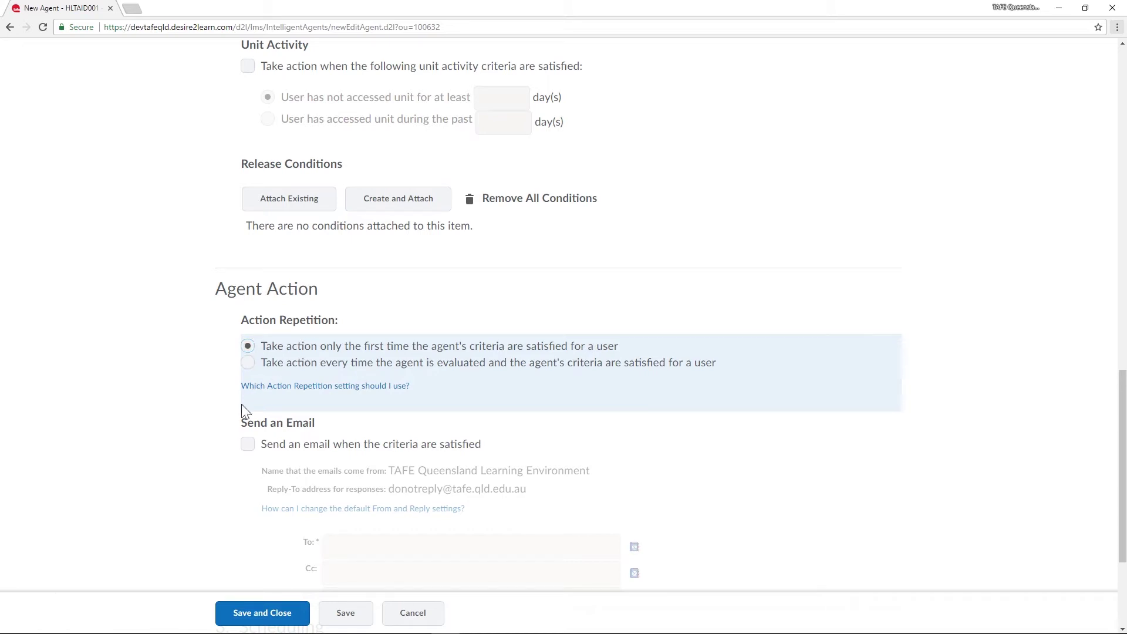
pyautogui.click(250, 446)
pyautogui.scroll(-4, 675, 458)
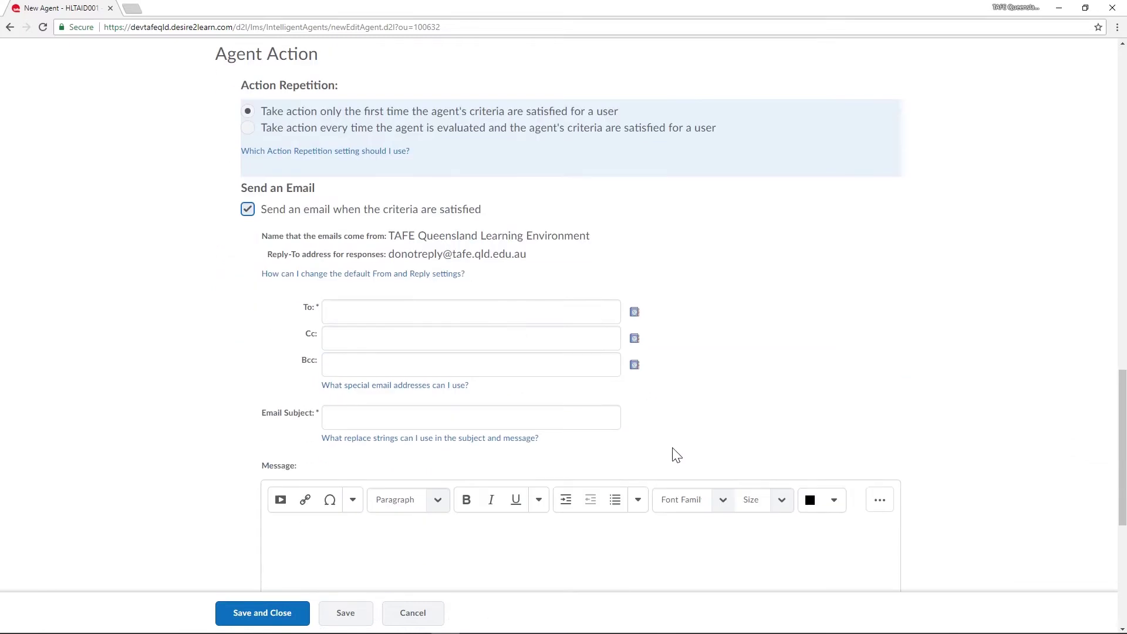
pyautogui.scroll(-2, 946, 445)
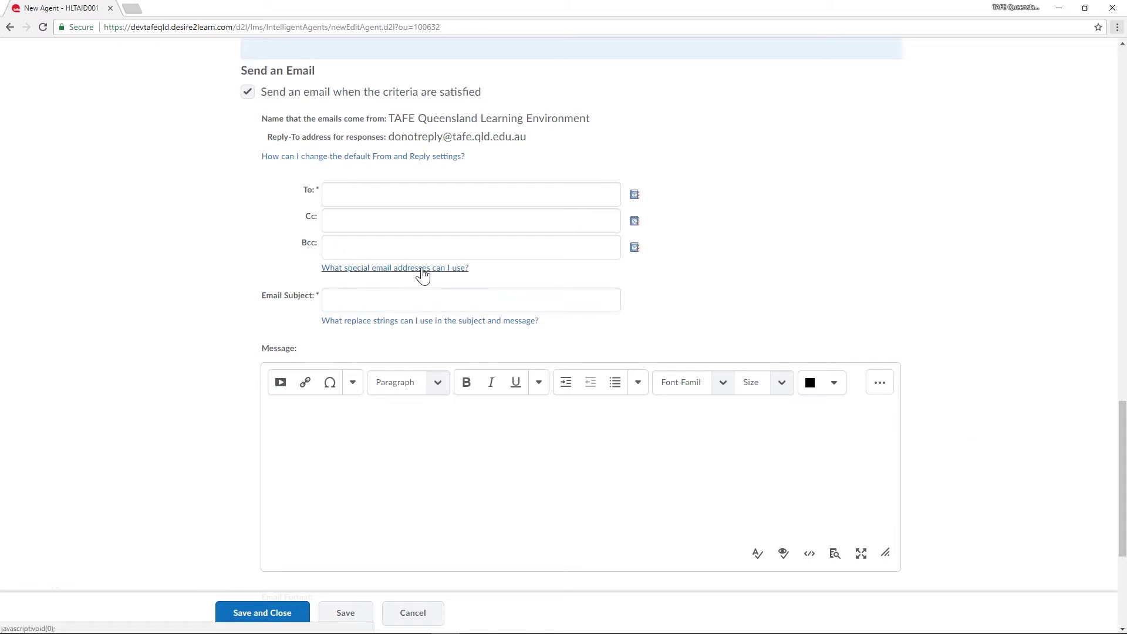
# Address the agent's email To {InitiatingUser}, copied from the replace-strings help.
pyautogui.click(423, 268)
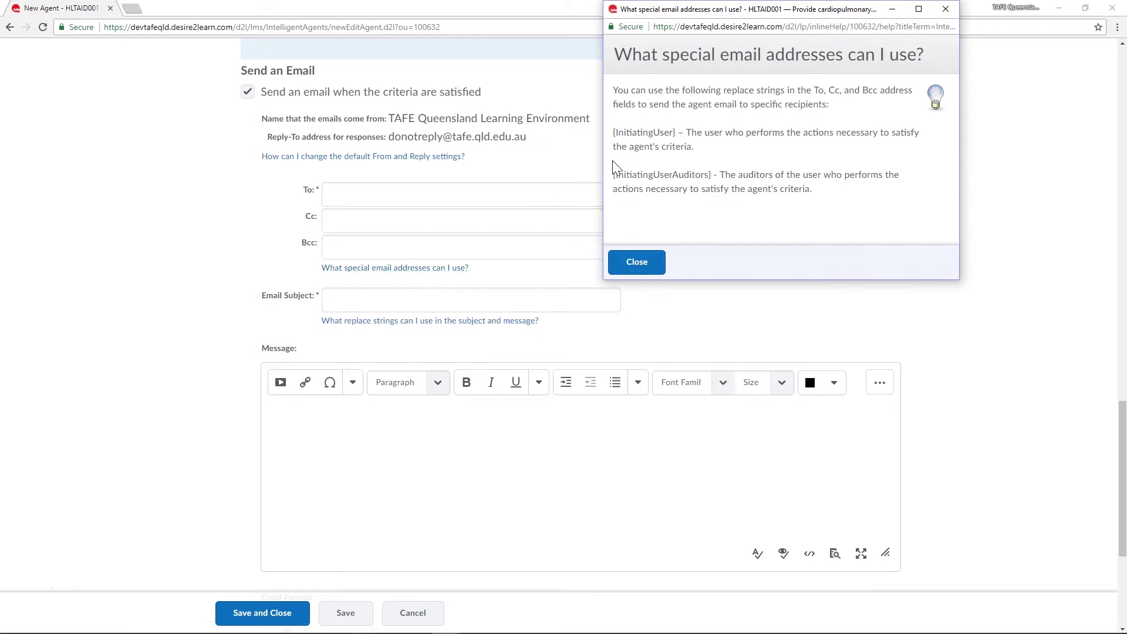
pyautogui.moveTo(612, 134); pyautogui.dragTo(675, 136)
pyautogui.click(447, 195)
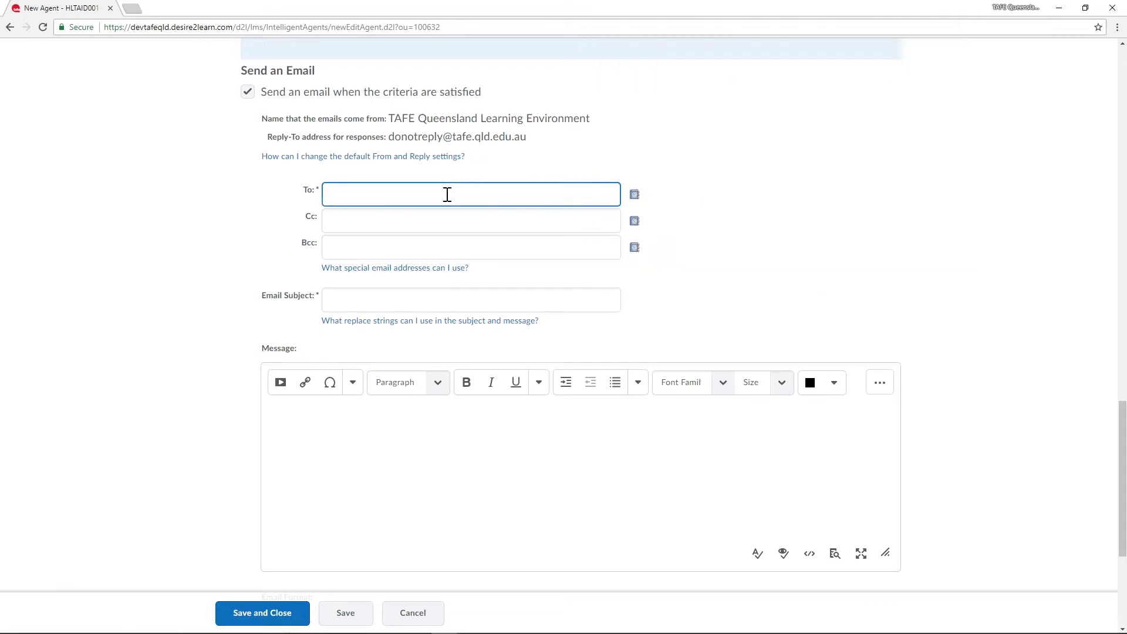
pyautogui.write('{InitiatingUser}')
pyautogui.click(727, 238)
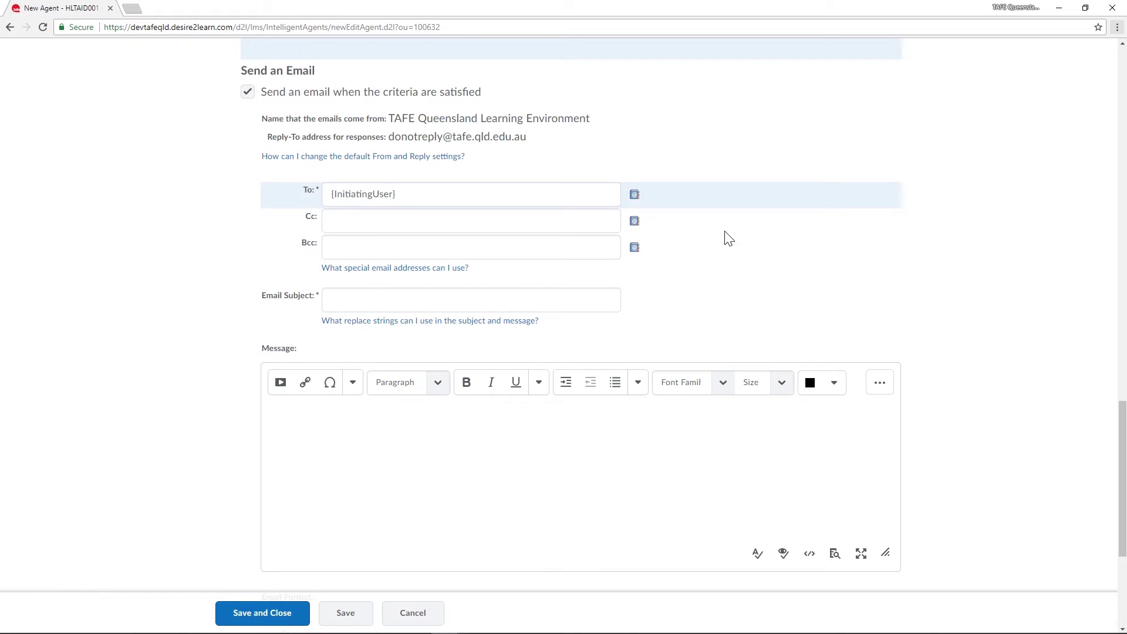
# Add the instructor's own email address in the Cc field.
pyautogui.click(539, 221)
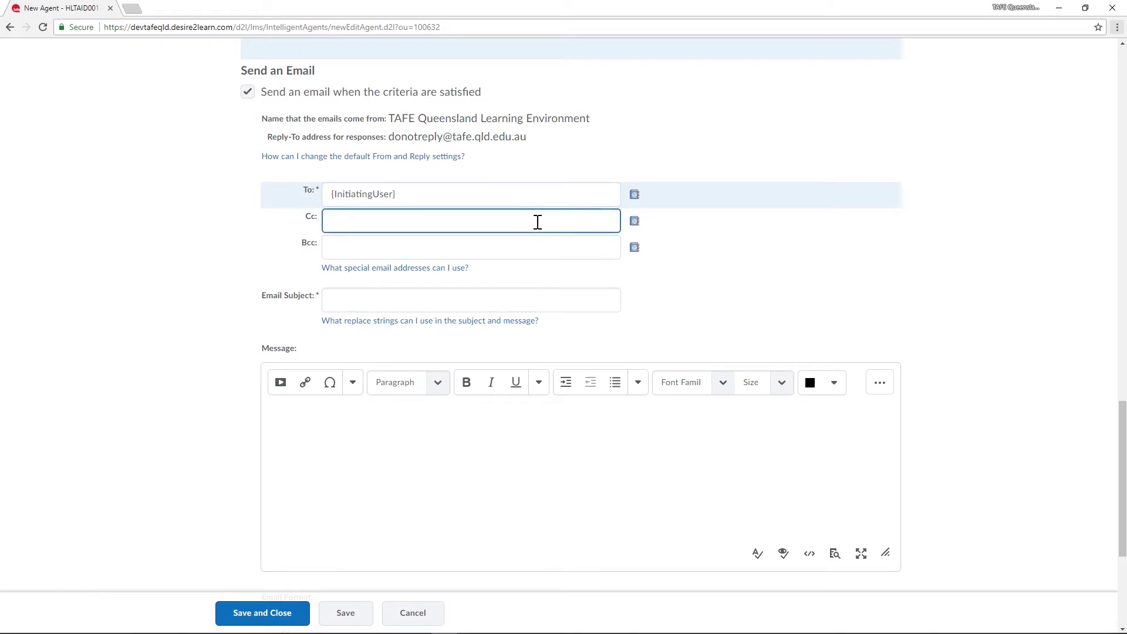
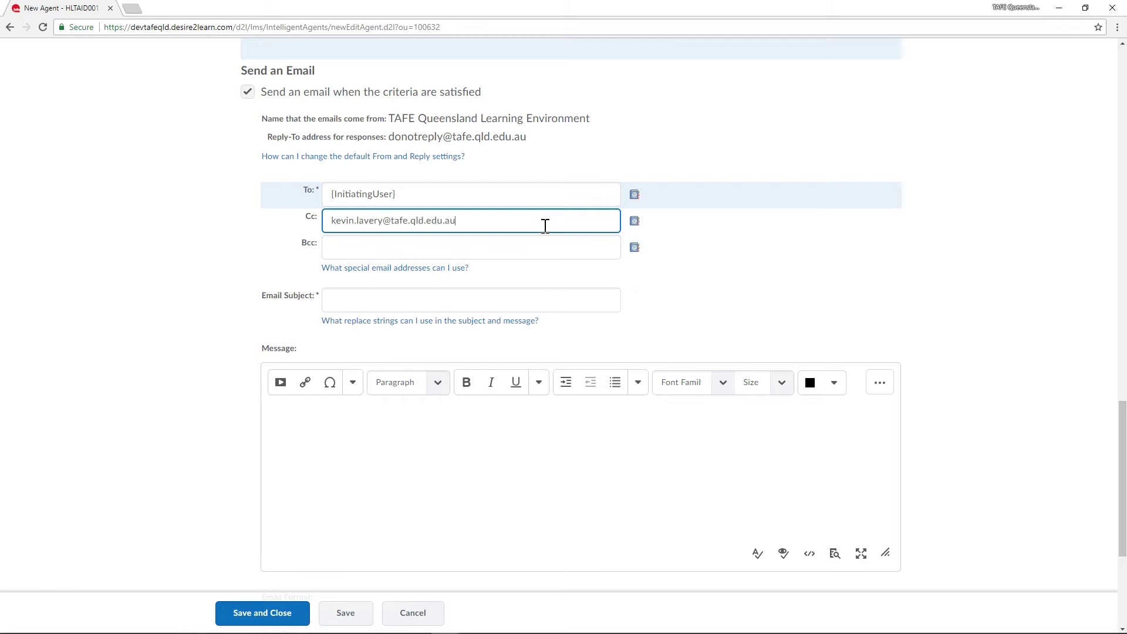
pyautogui.click(717, 272)
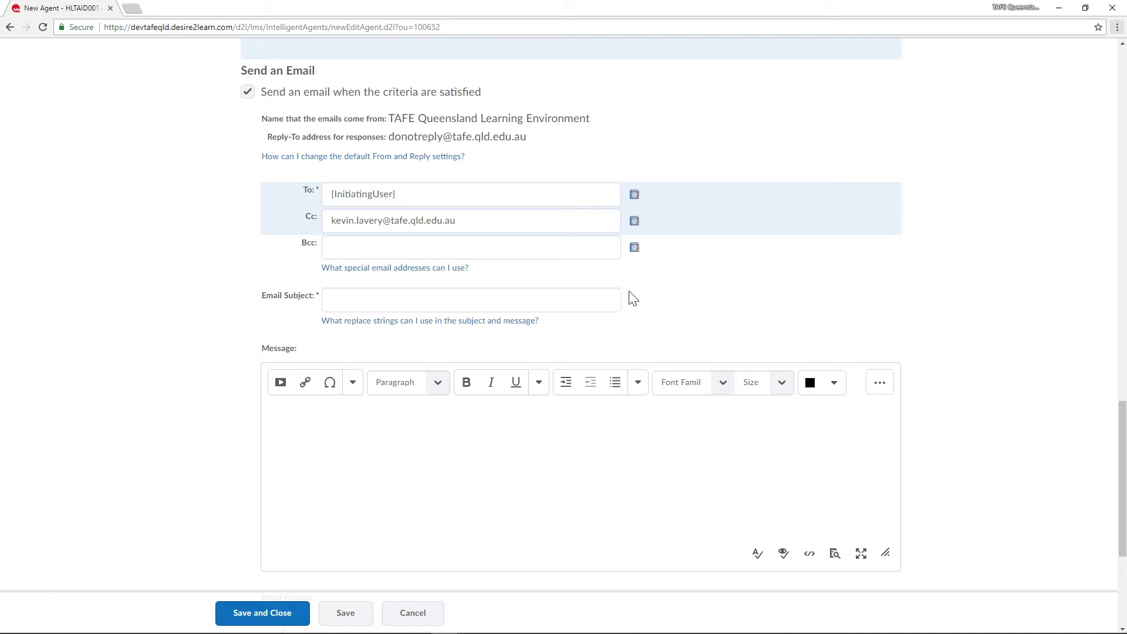
# Enter the email subject 'Hi, can I help?' and start the message with 'H'.
pyautogui.click(592, 296)
pyautogui.write('Hi')
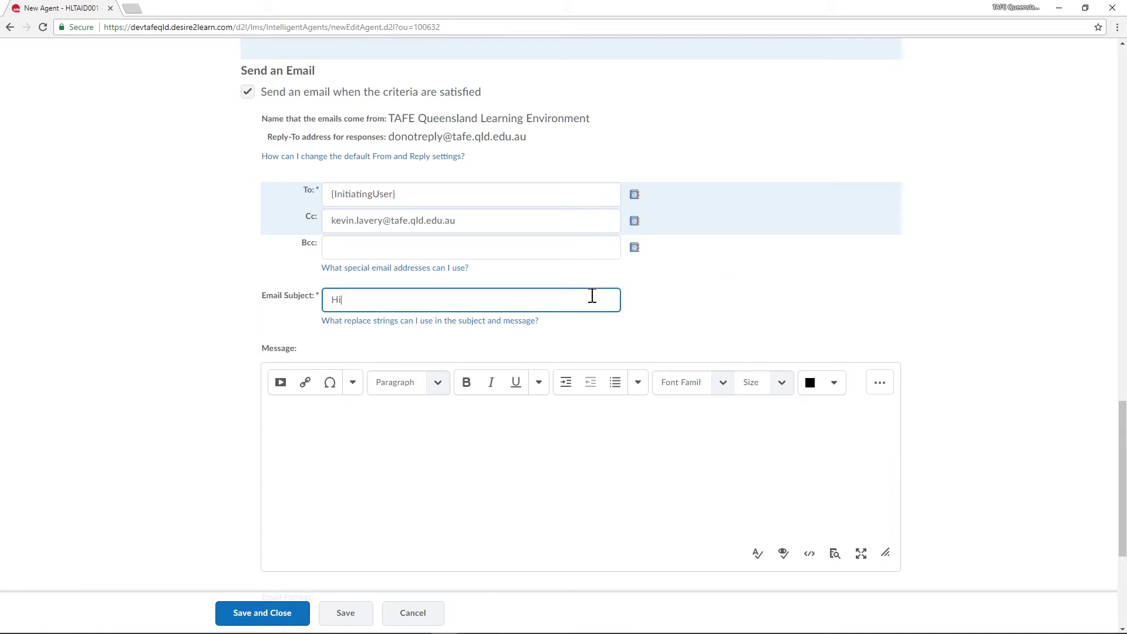
pyautogui.write(', can I help?')
pyautogui.click(754, 347)
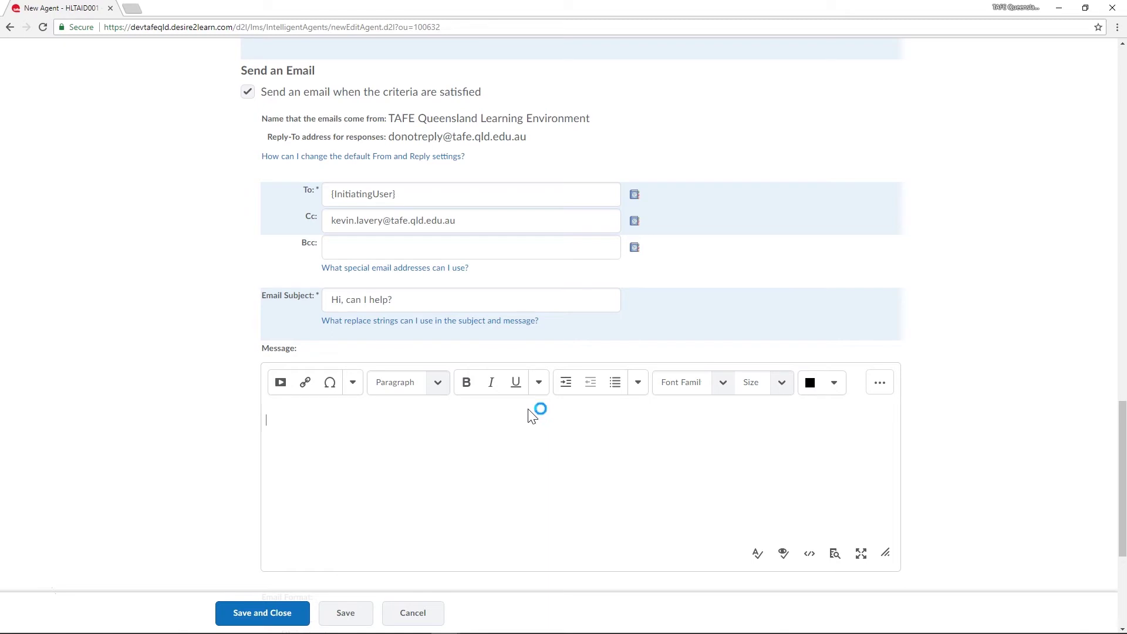
pyautogui.write('Hi')
# Open the replace-strings list and select the {InitiatingUserFirstName} placeholder to copy it.
pyautogui.click(508, 323)
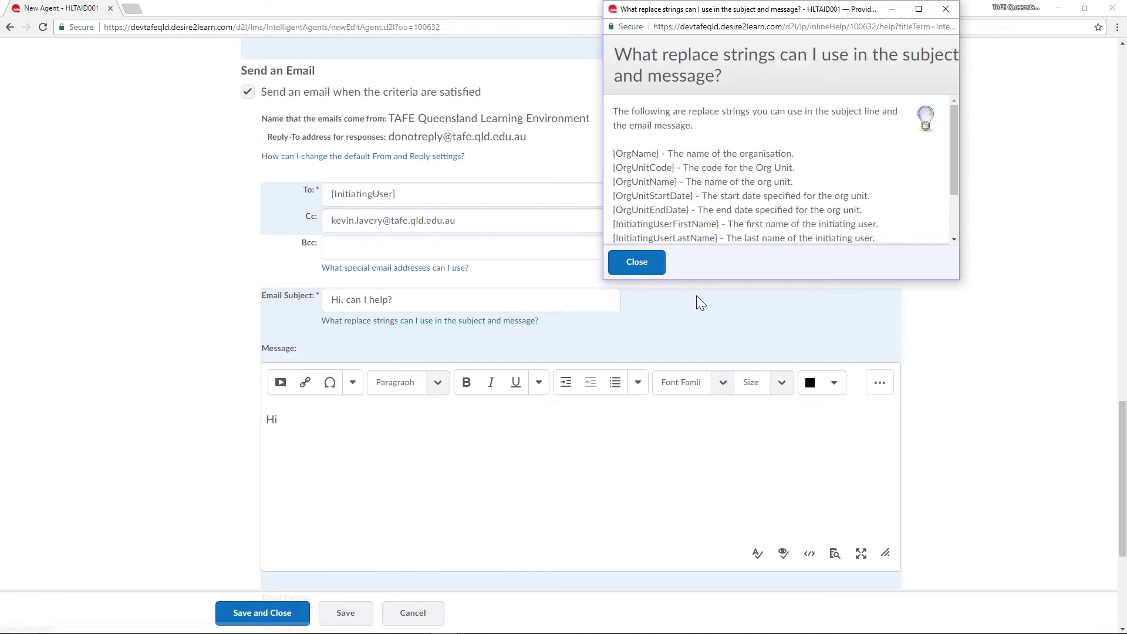
pyautogui.moveTo(706, 281); pyautogui.dragTo(691, 455)
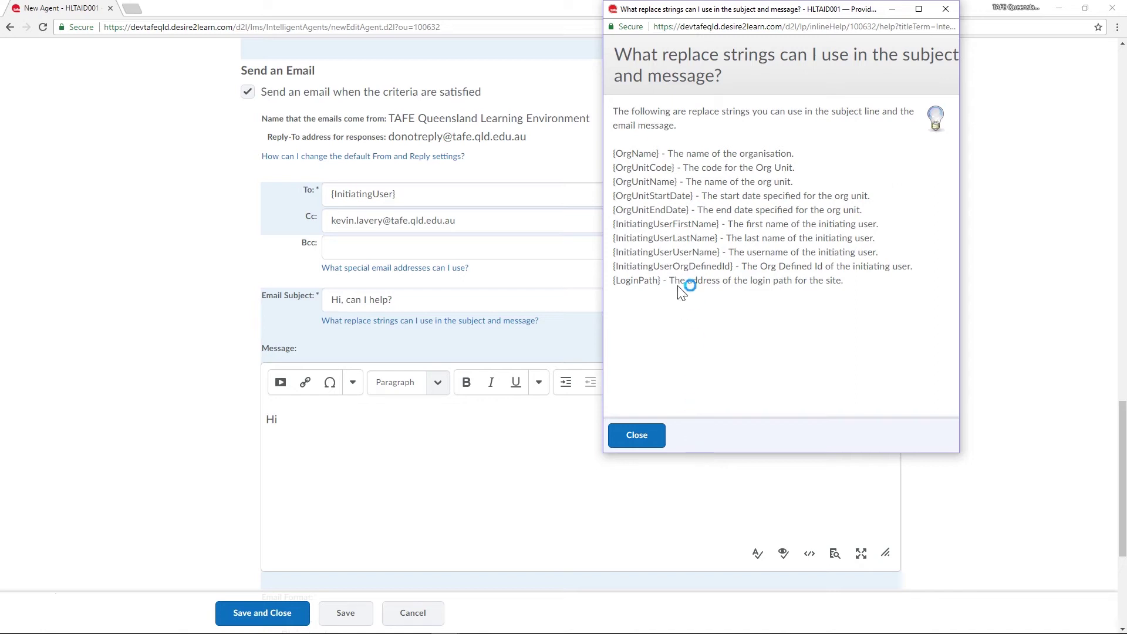
pyautogui.moveTo(611, 225); pyautogui.dragTo(720, 228)
pyautogui.hotkey('ctrl', 'c')
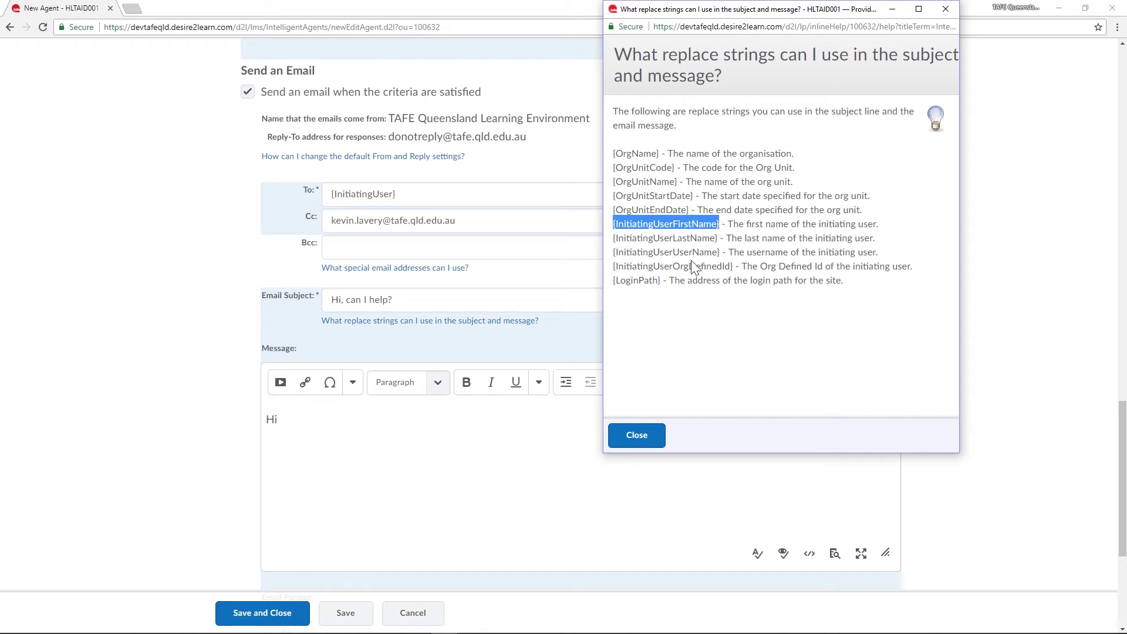
# Paste {InitiatingUserFirstName} after 'Hi' and write the paragraphs about missing Connect and staying on track.
pyautogui.click(337, 420)
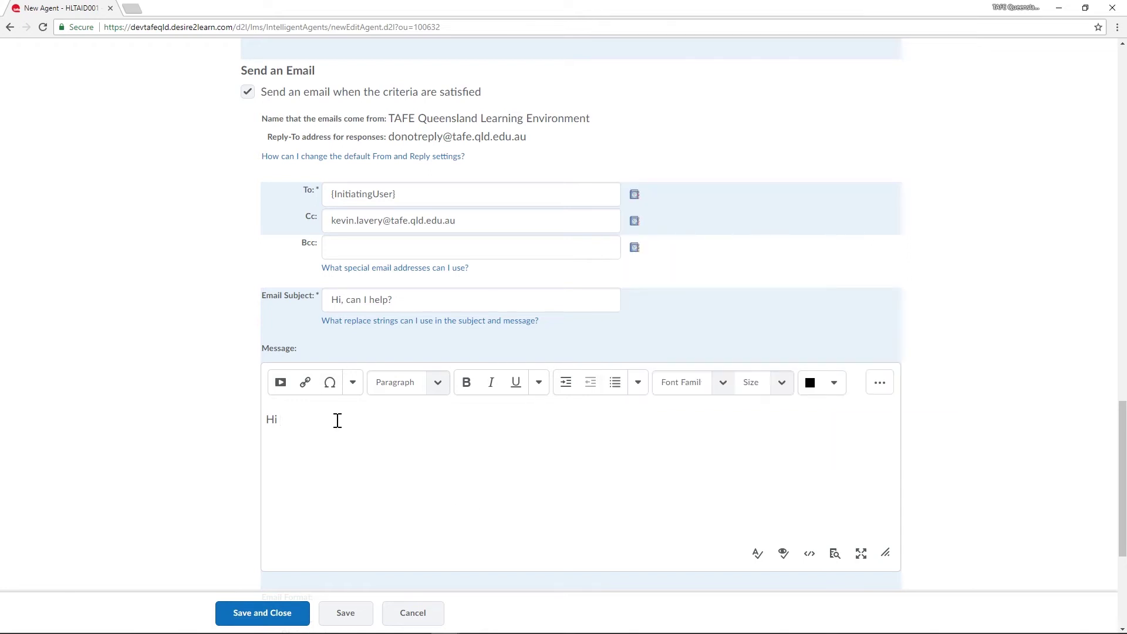
pyautogui.hotkey('ctrl', 'v')
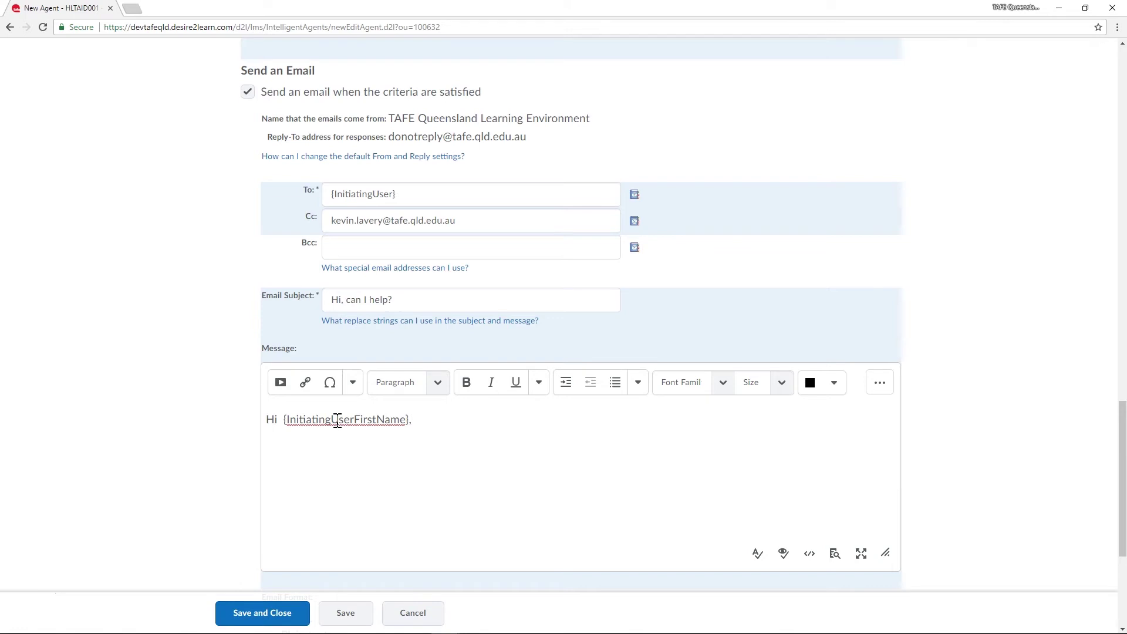
pyautogui.press('Return')
pyautogui.press('Return')
pyautogui.write('Just thought I would send you a quick email as I no')
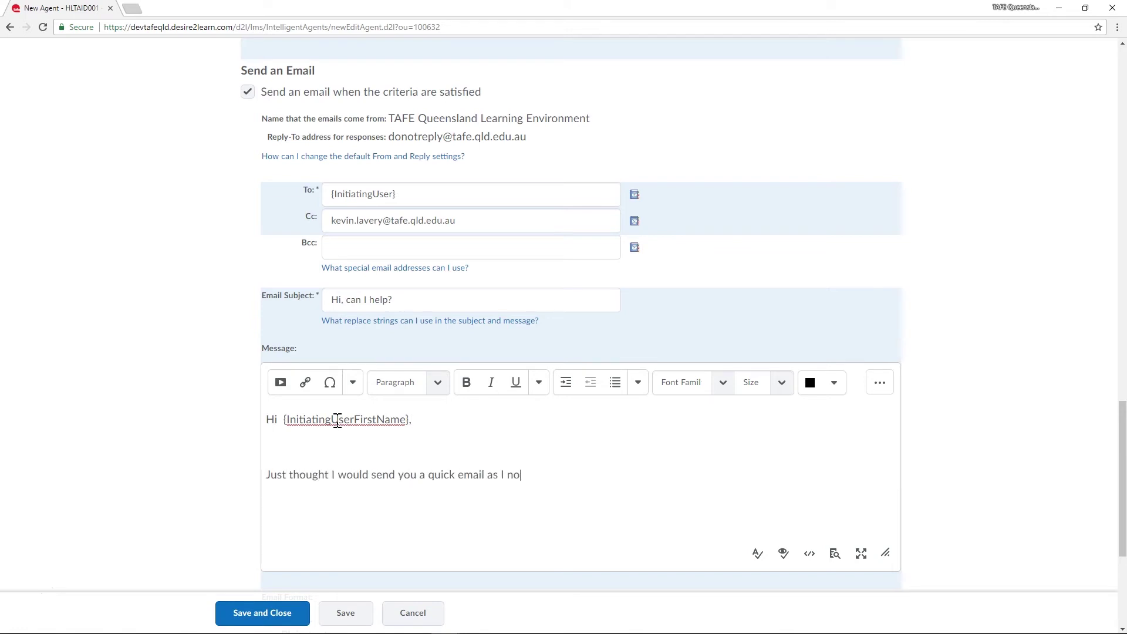
pyautogui.write("ticed you hadn't been on Connect in a while.")
pyautogui.press('Return')
pyautogui.write('I re')
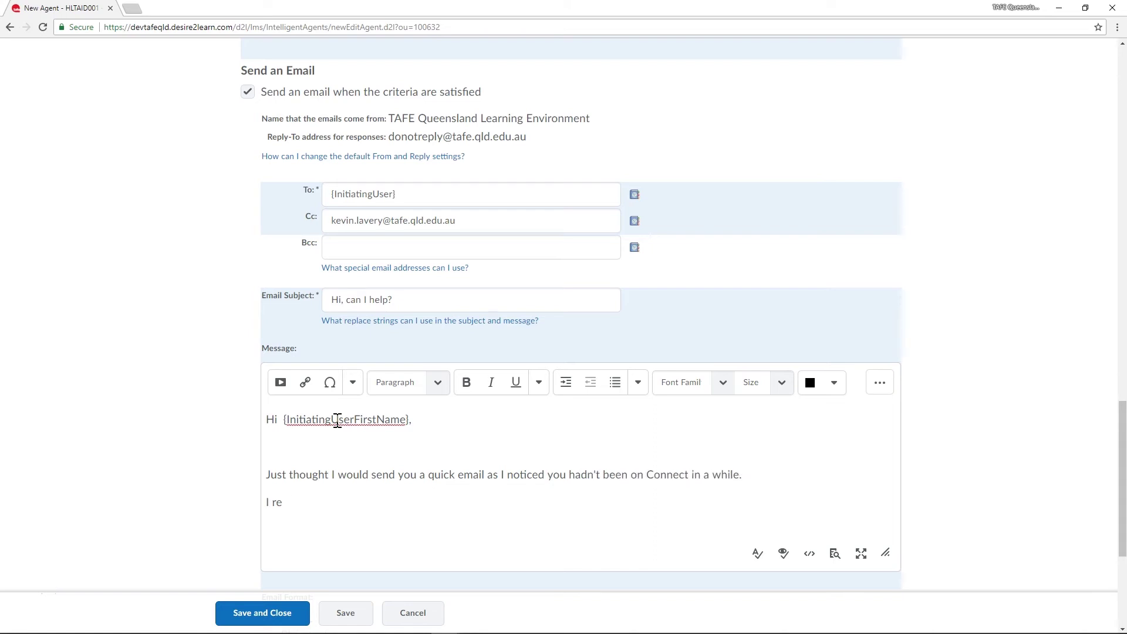
pyautogui.write("alise you may be busy with other things, but just want to make sure you don't forget your study during this time.")
# Add the offer of help, the instructor's phone number, and a 'cheers,' sign-off with the instructor's name.
pyautogui.press('Return')
pyautogui.write("I'd really like you to complete this unit, and ")
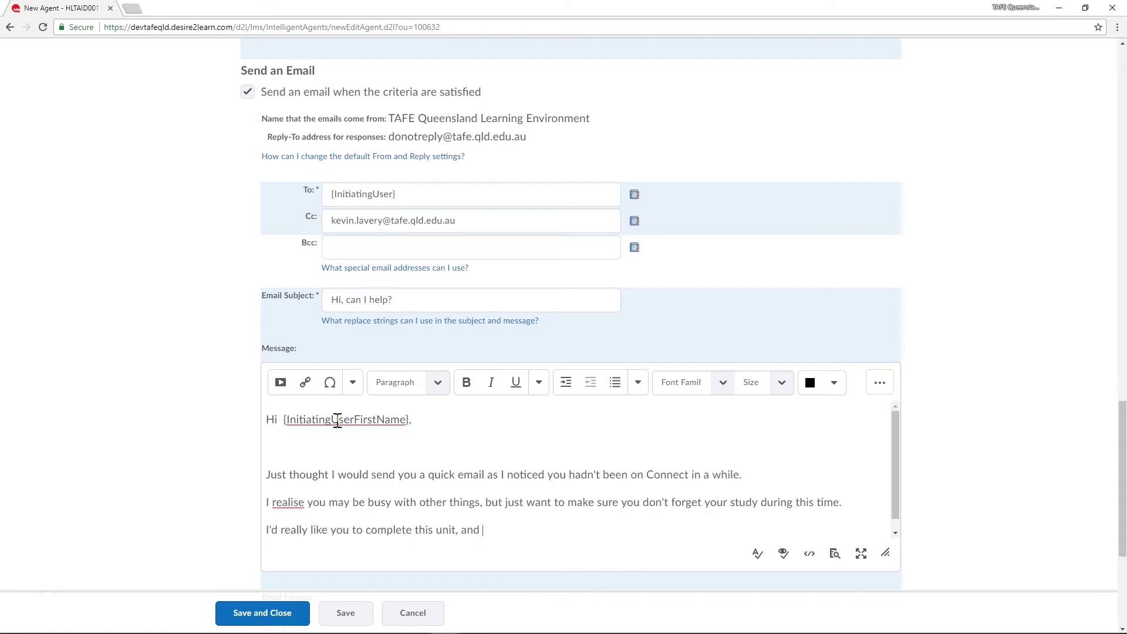
pyautogui.write("I'm happy to help if I can, so if there are any issues preventing you from engaging with your studies please contact me directly. M")
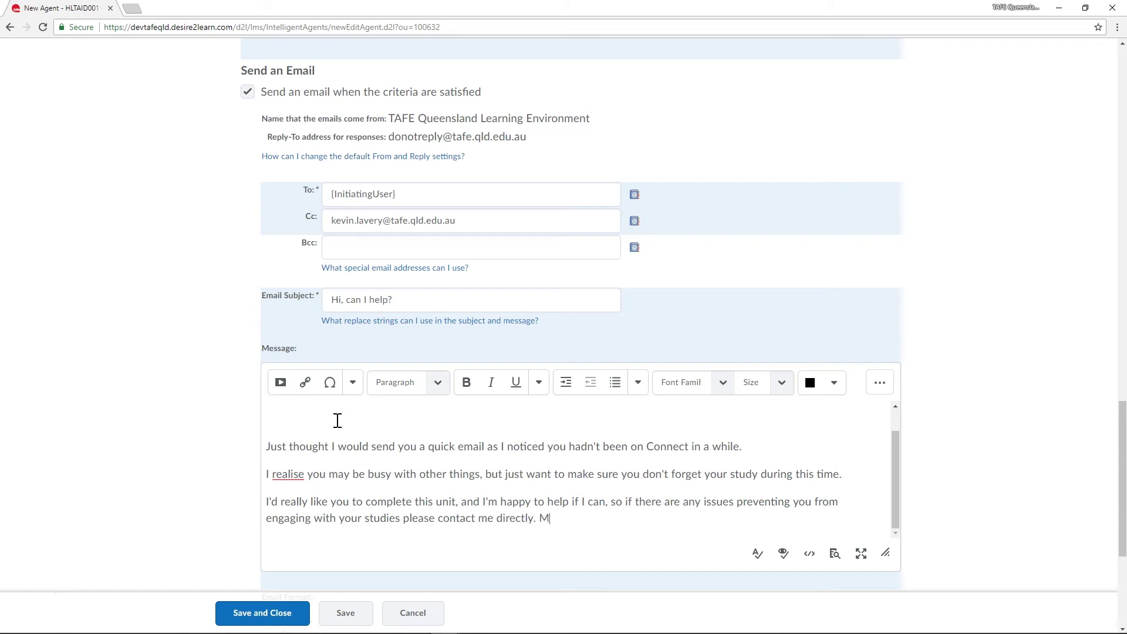
pyautogui.write("y email address is in the CC field of this email so you can just press 'reply all'")
pyautogui.scroll(-4, 336, 353)
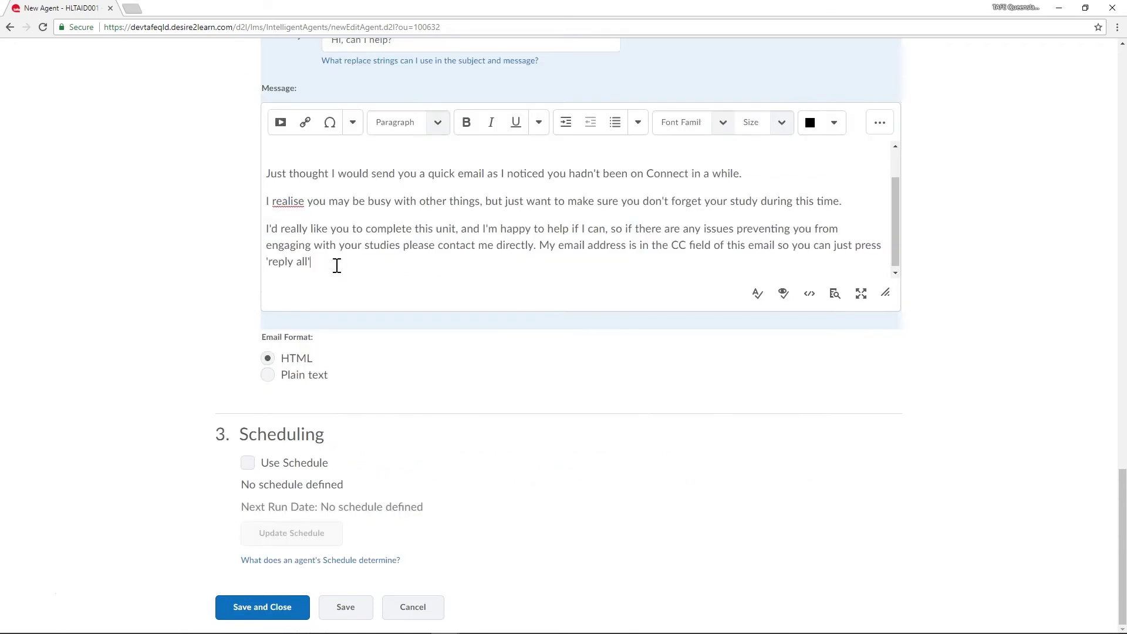
pyautogui.press('Return')
pyautogui.press('Return')
pyautogui.write('cheers,')
pyautogui.press('Return')
pyautogui.press('Return')
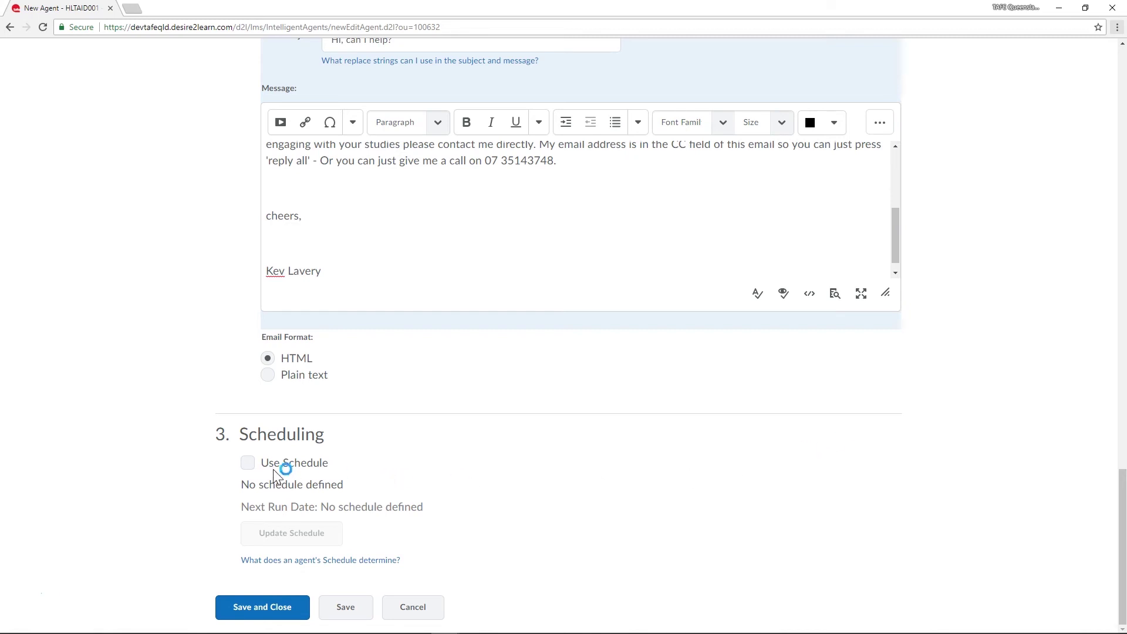
# Enable Use Schedule and set it to repeat Daily, every 1 day.
pyautogui.click(247, 463)
pyautogui.click(289, 534)
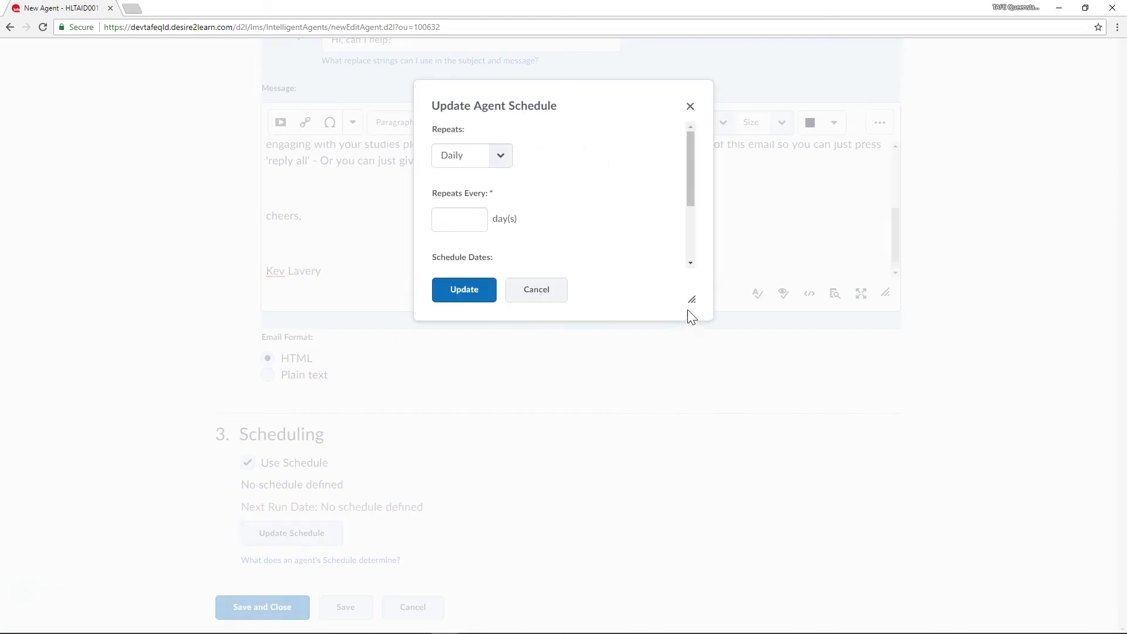
pyautogui.moveTo(688, 306); pyautogui.dragTo(712, 436)
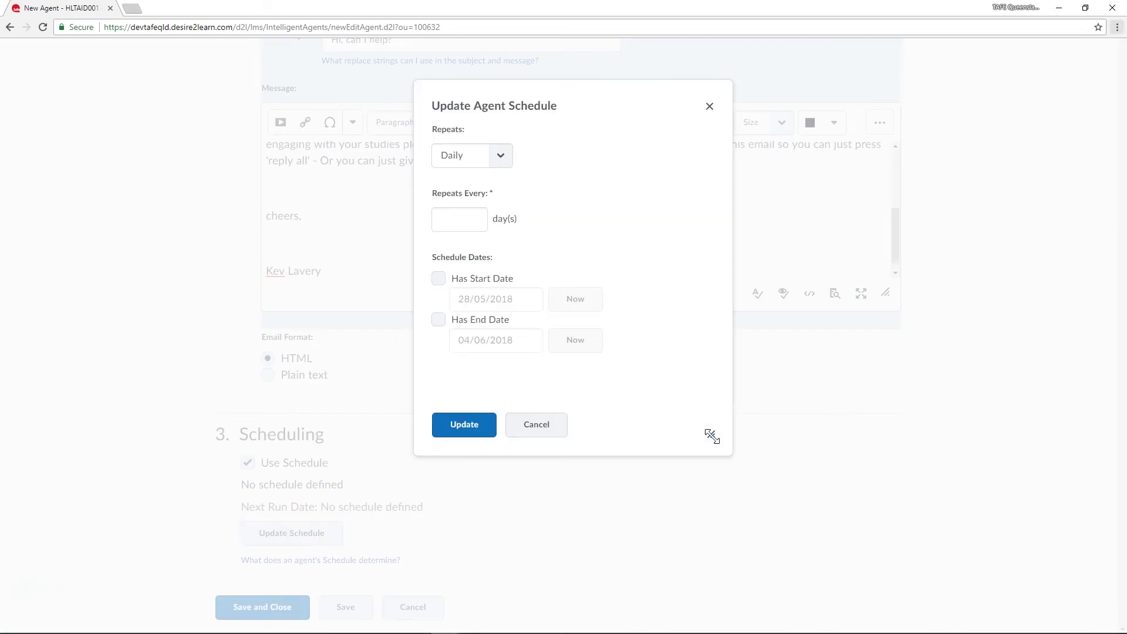
pyautogui.click(506, 155)
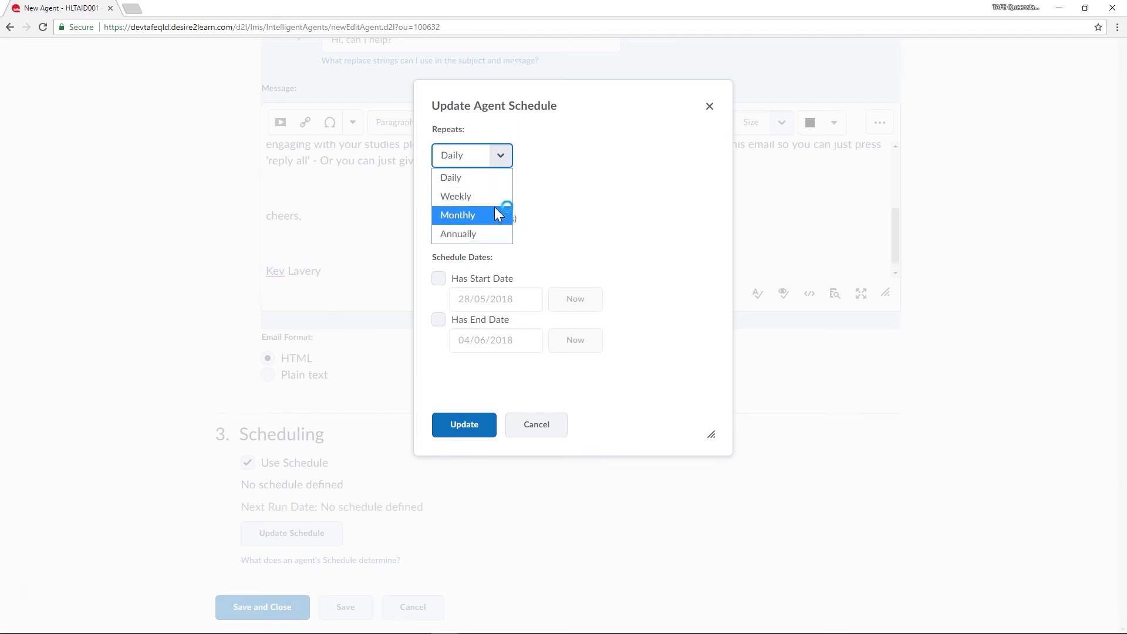
pyautogui.click(488, 179)
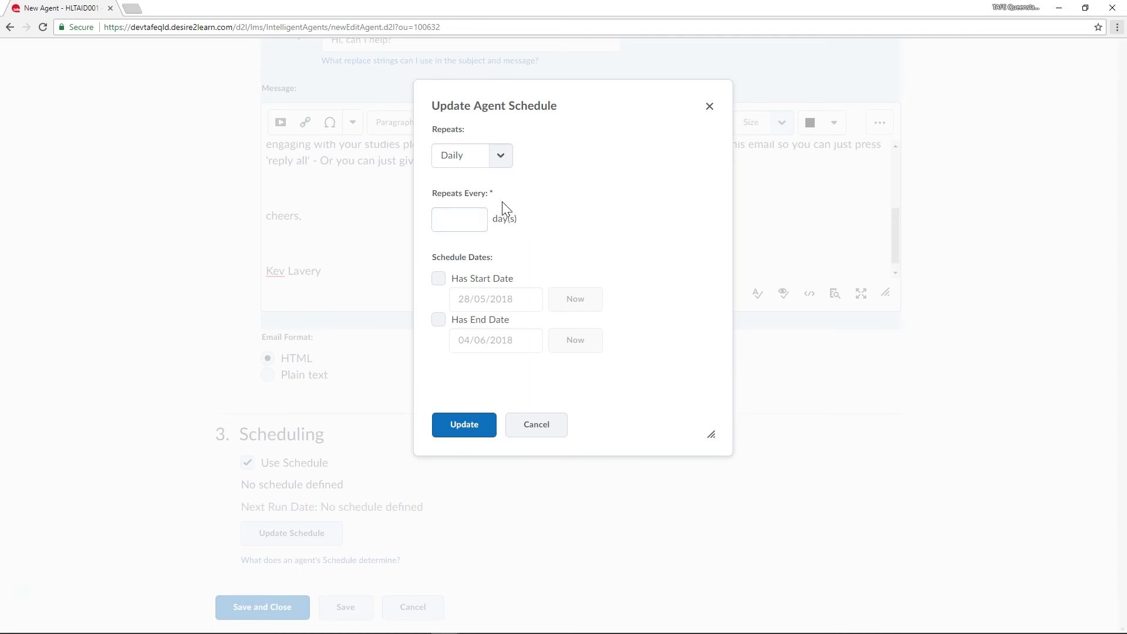
pyautogui.click(478, 219)
pyautogui.write('1')
pyautogui.click(642, 269)
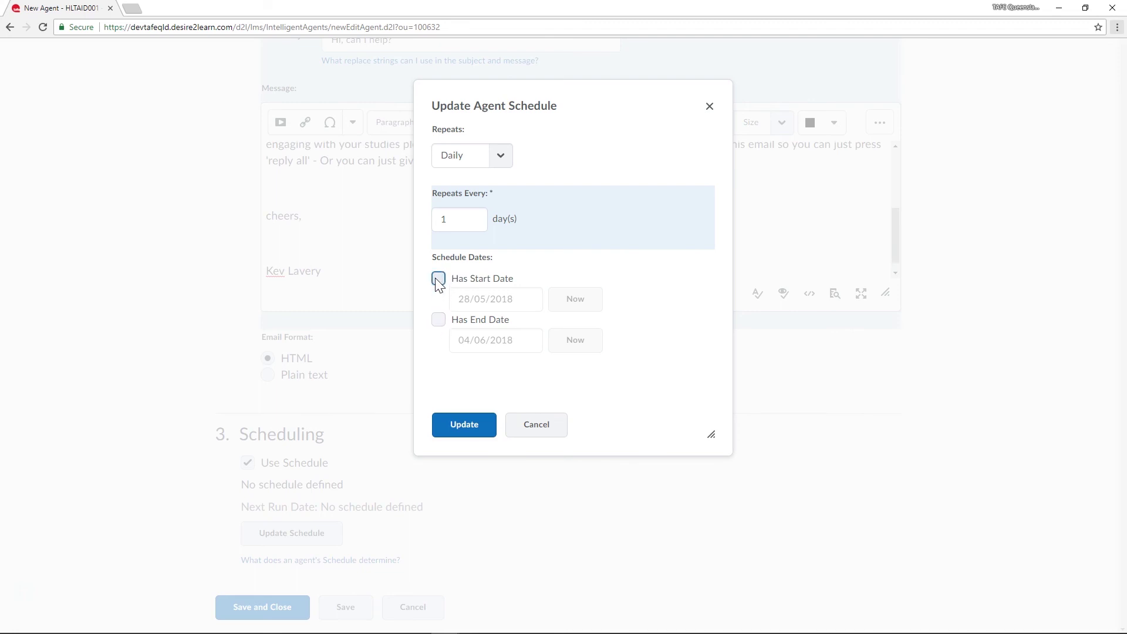
pyautogui.click(464, 424)
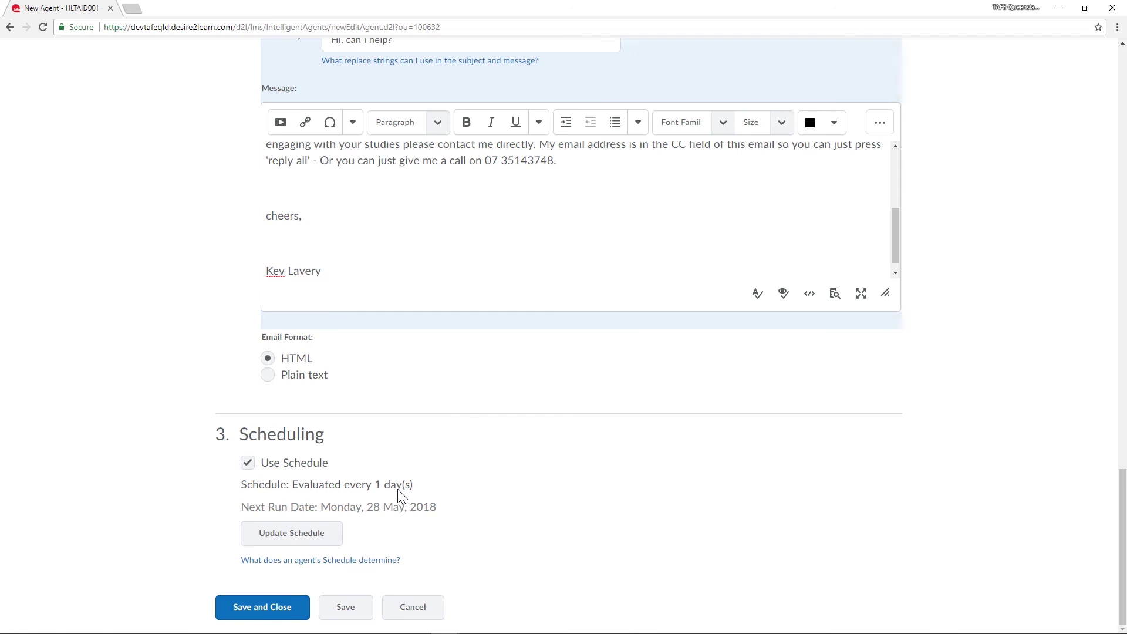
pyautogui.moveTo(320, 507); pyautogui.dragTo(458, 518)
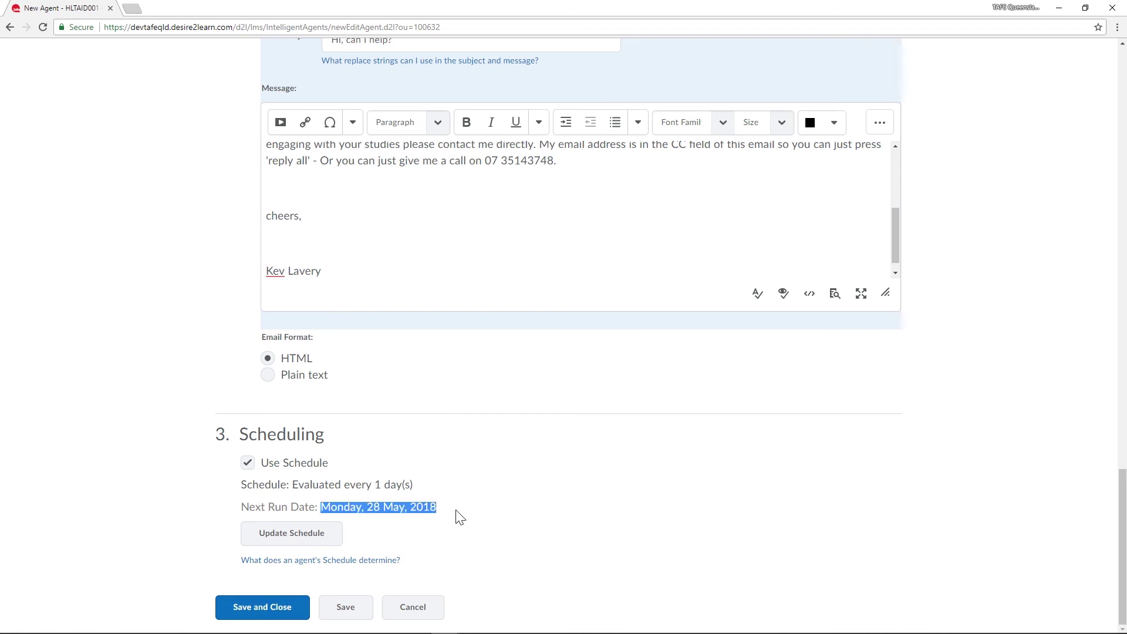
pyautogui.click(459, 517)
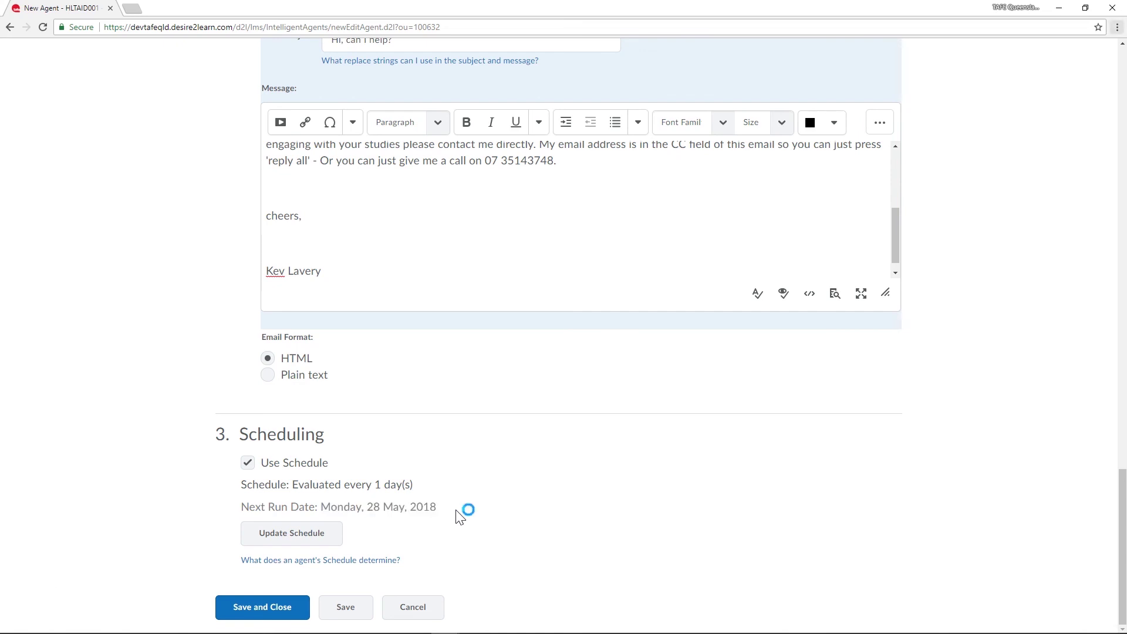
# Save and close the agent, returning to the Agent List.
pyautogui.click(293, 604)
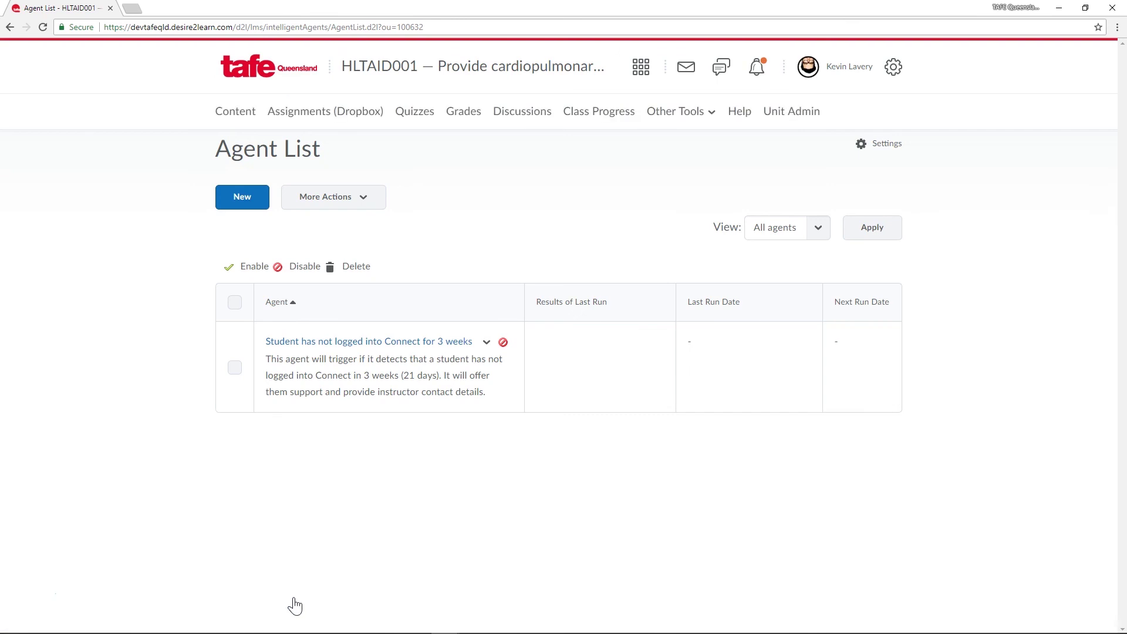
pyautogui.press('alt')
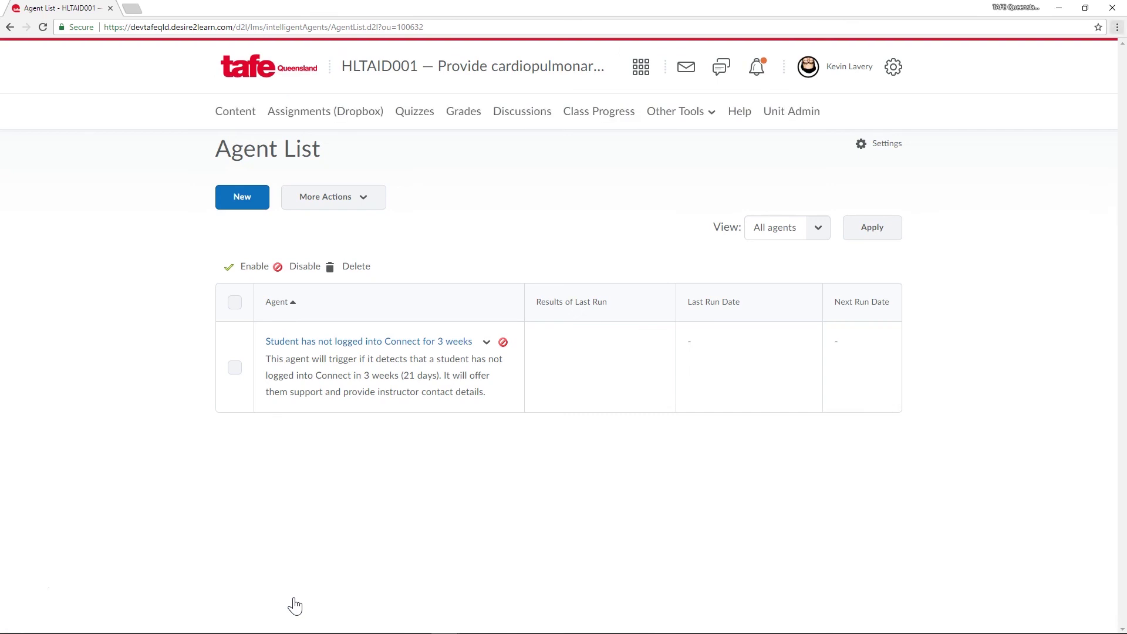